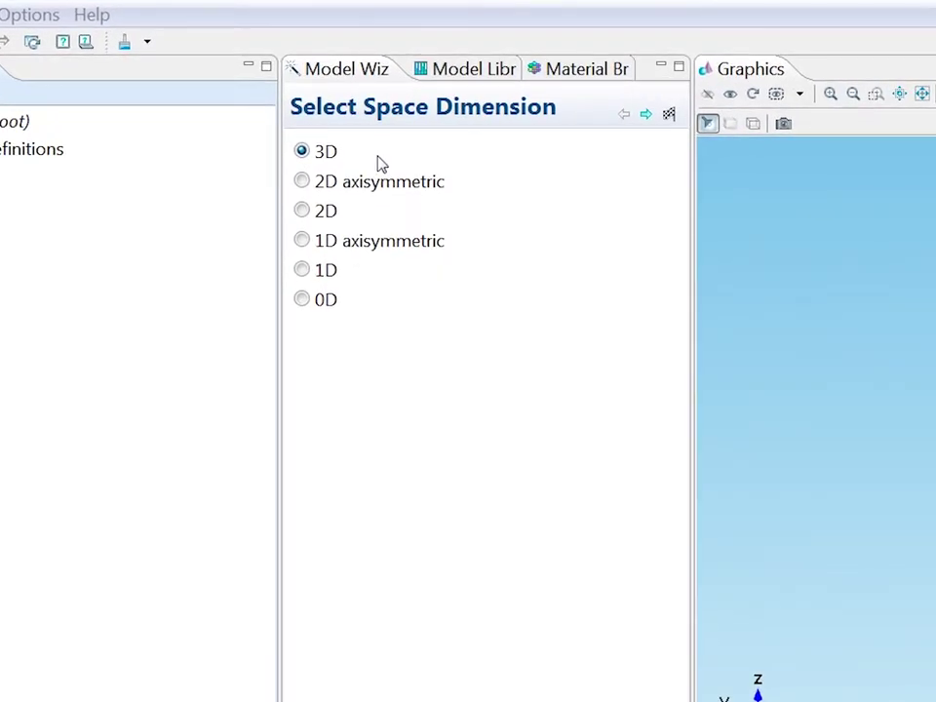
- Choose a 3D space and add the Heat Transfer > Electromagnetic Heating > Induction Heating interface
left_click(646, 114)
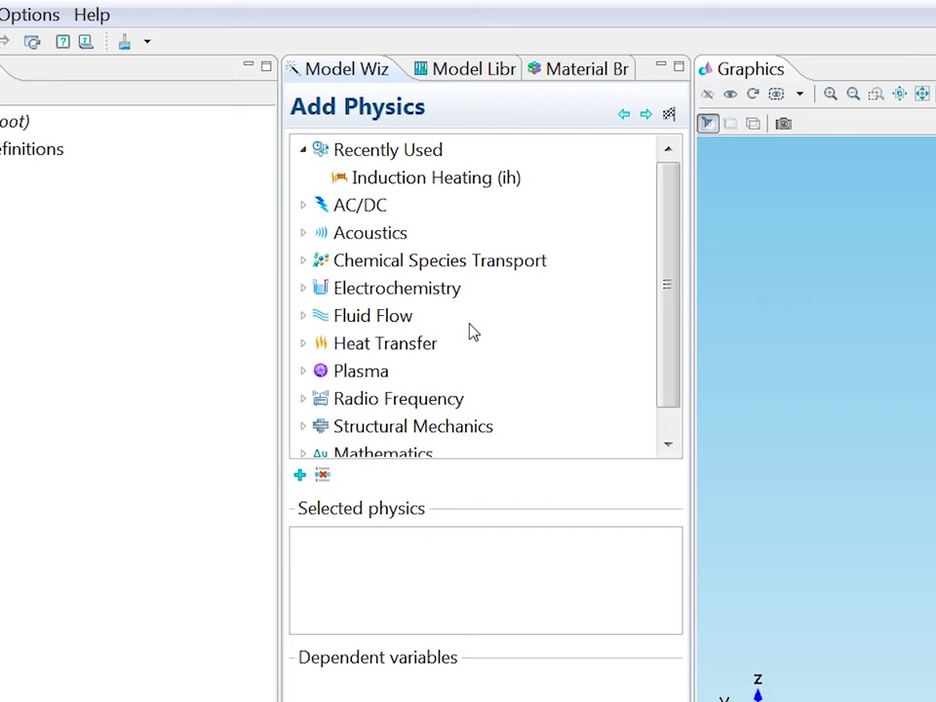
left_click(303, 345)
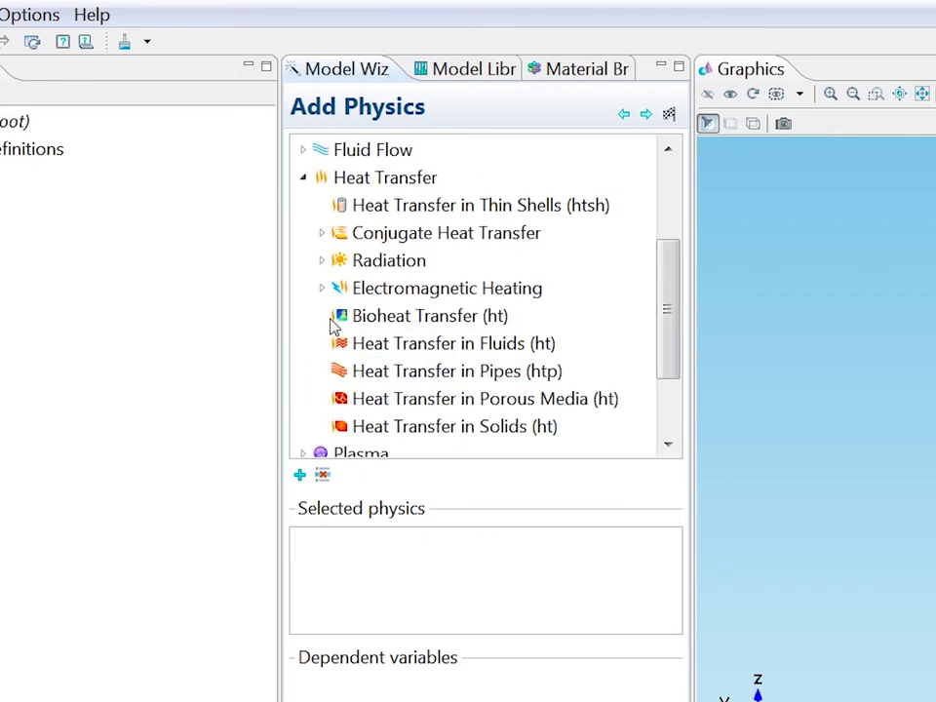
left_click(323, 289)
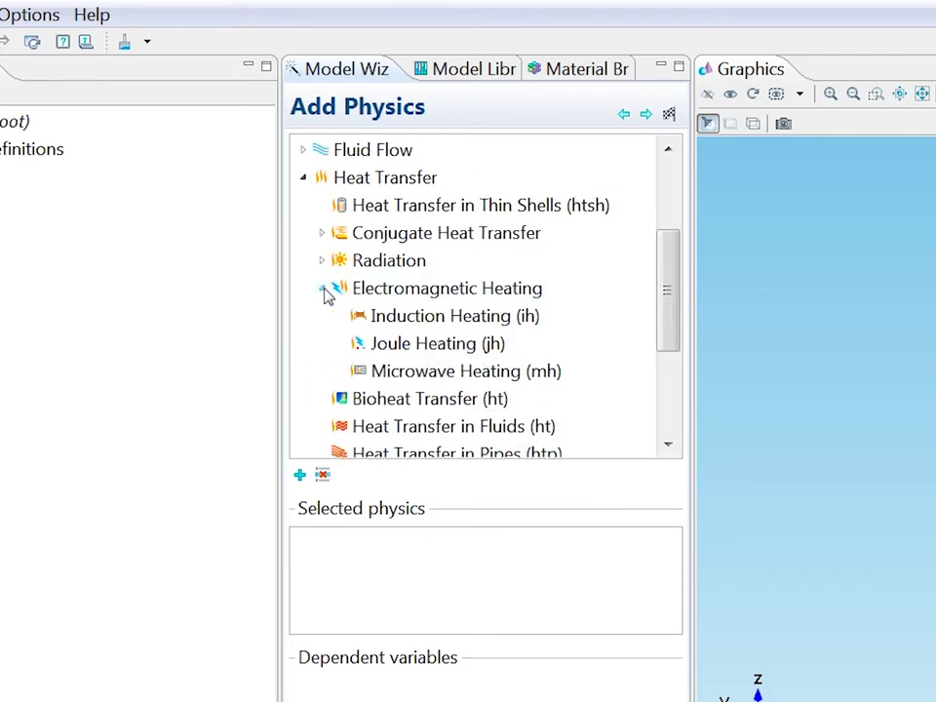
right_click(418, 322)
left_click(449, 329)
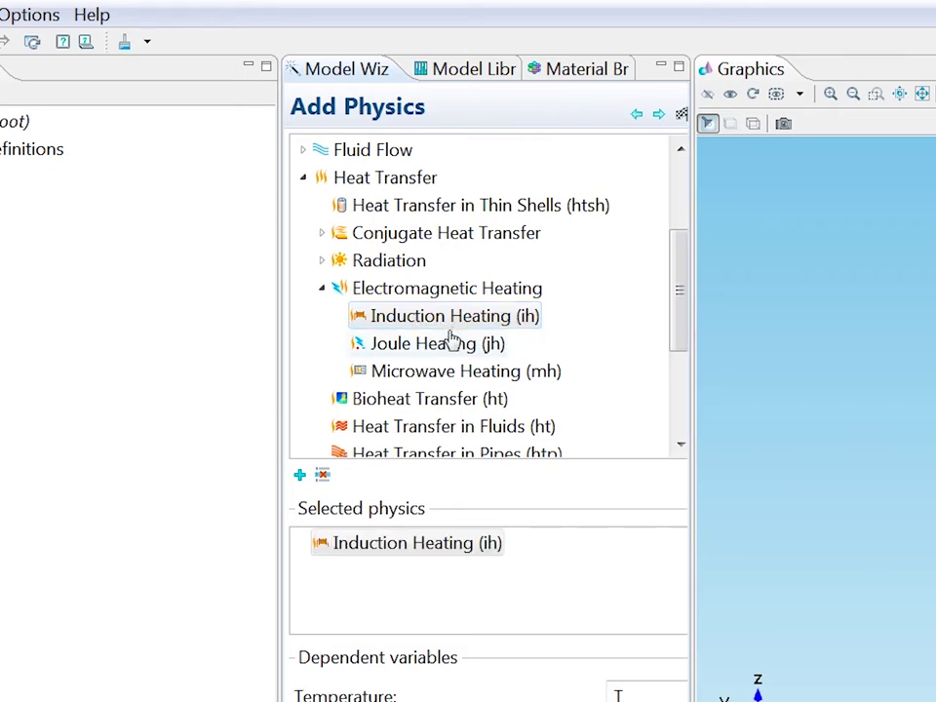
- Select the Frequency-Stationary study and finish the Model Wizard
left_click(659, 115)
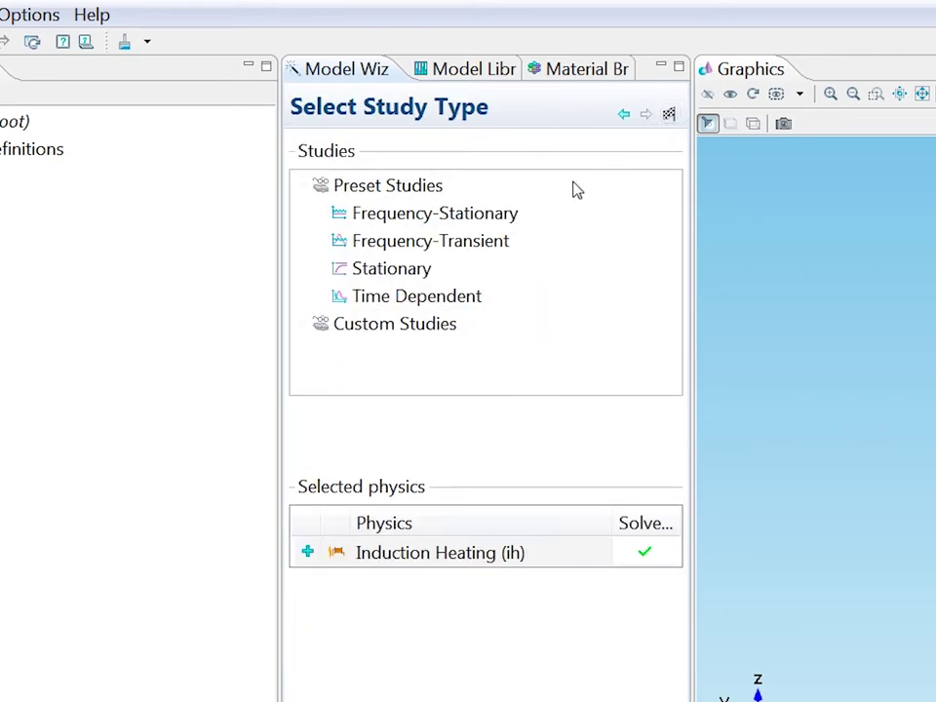
left_click(405, 220)
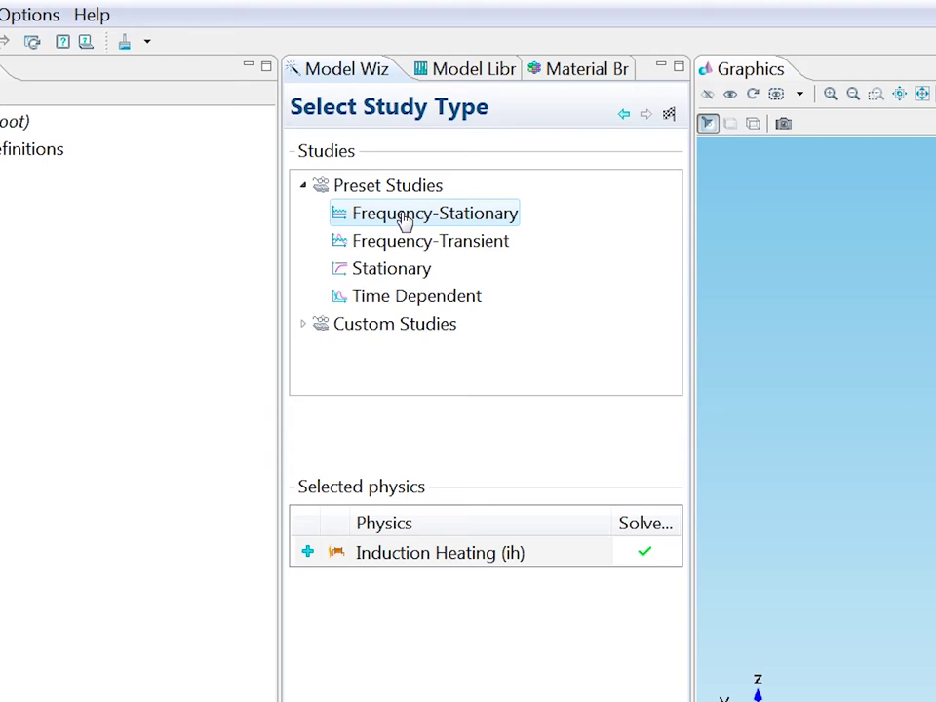
left_click(670, 116)
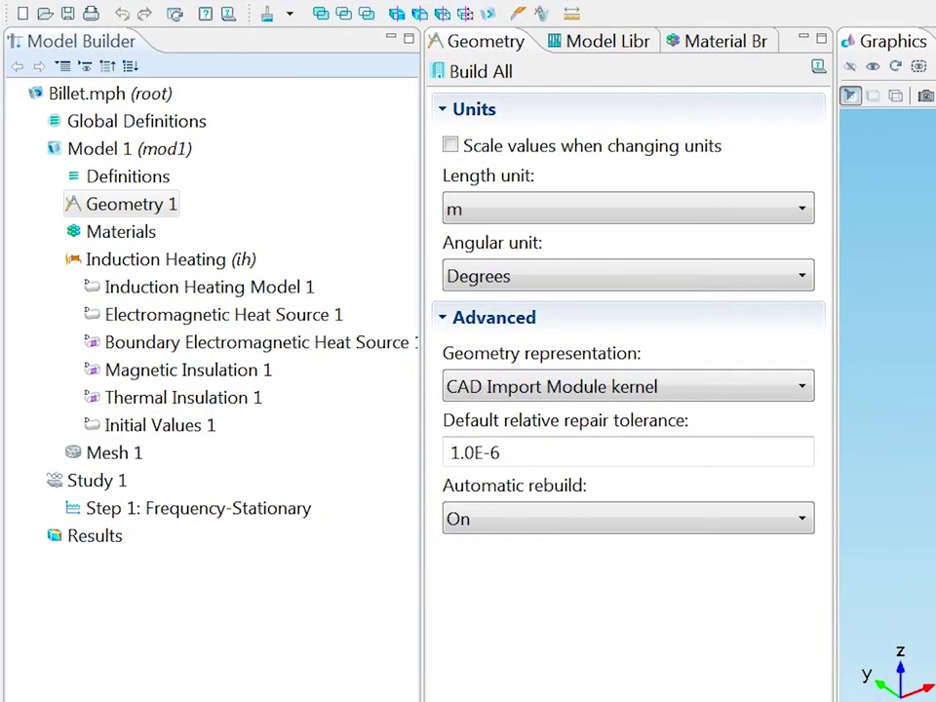
- Insert the geometry sequence from the billet_geom file into Geometry 1
right_click(139, 205)
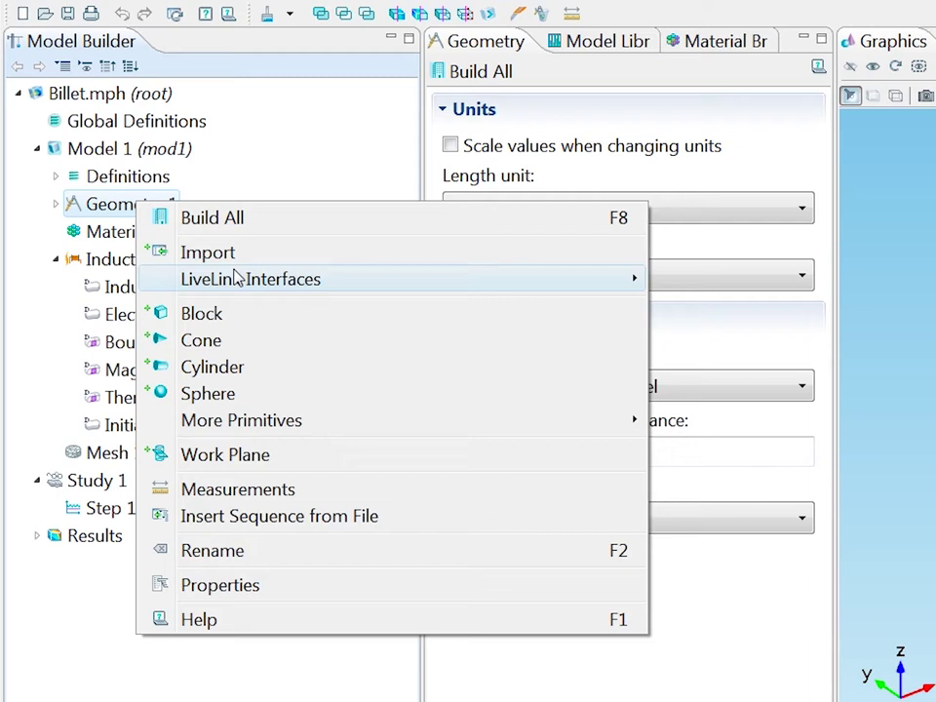
mouse_move(239, 286)
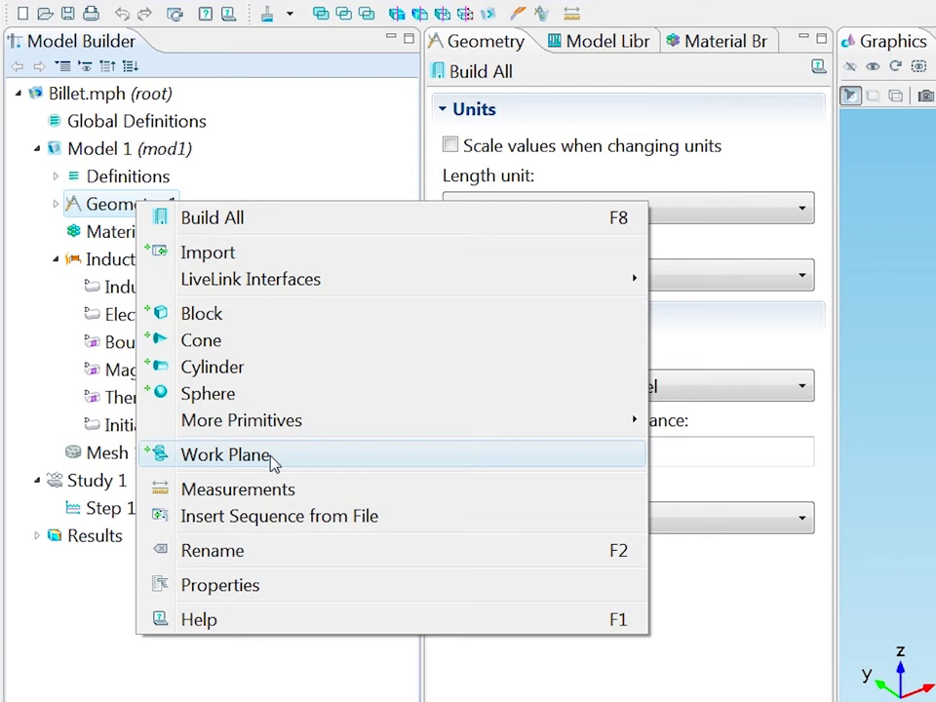
left_click(329, 522)
left_click(378, 586)
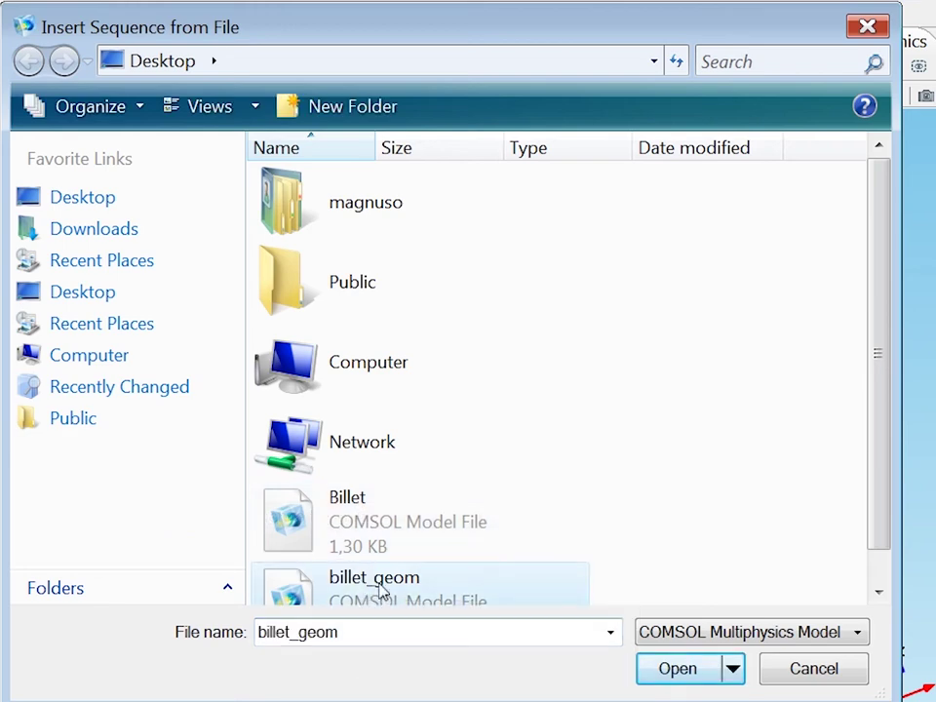
left_click(678, 671)
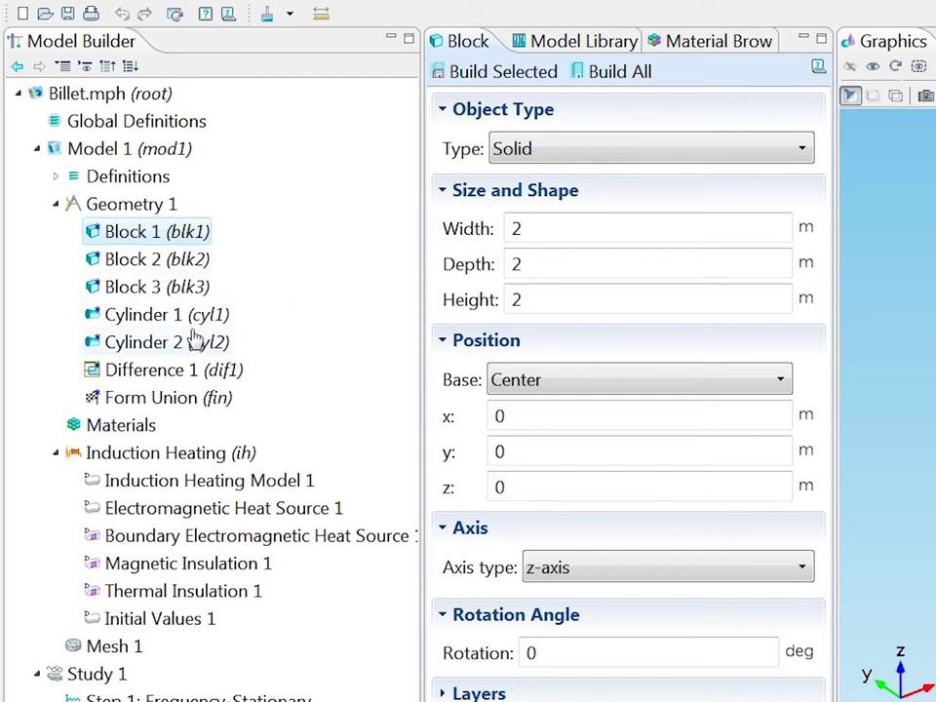
- Build the geometry through Form Union and switch to wireframe rendering
left_click(194, 406)
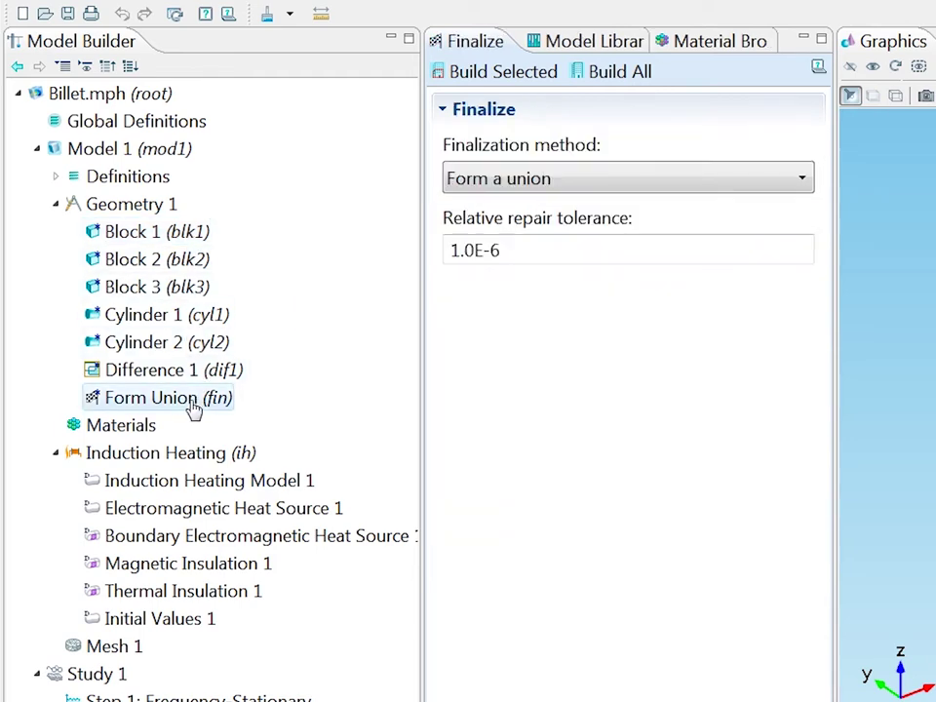
right_click(194, 405)
left_click(287, 417)
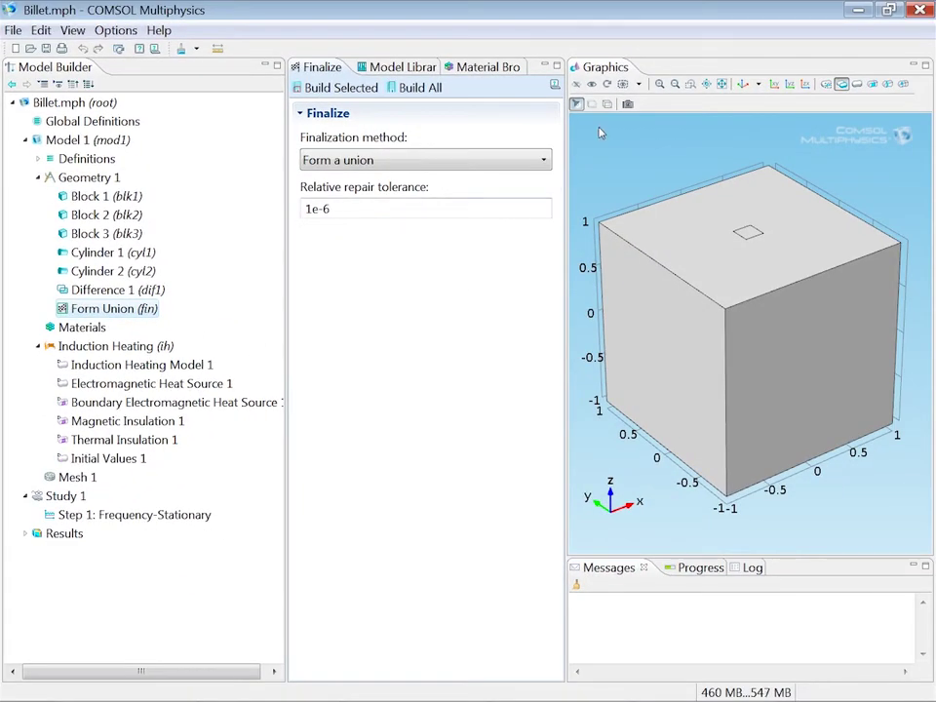
left_click(606, 104)
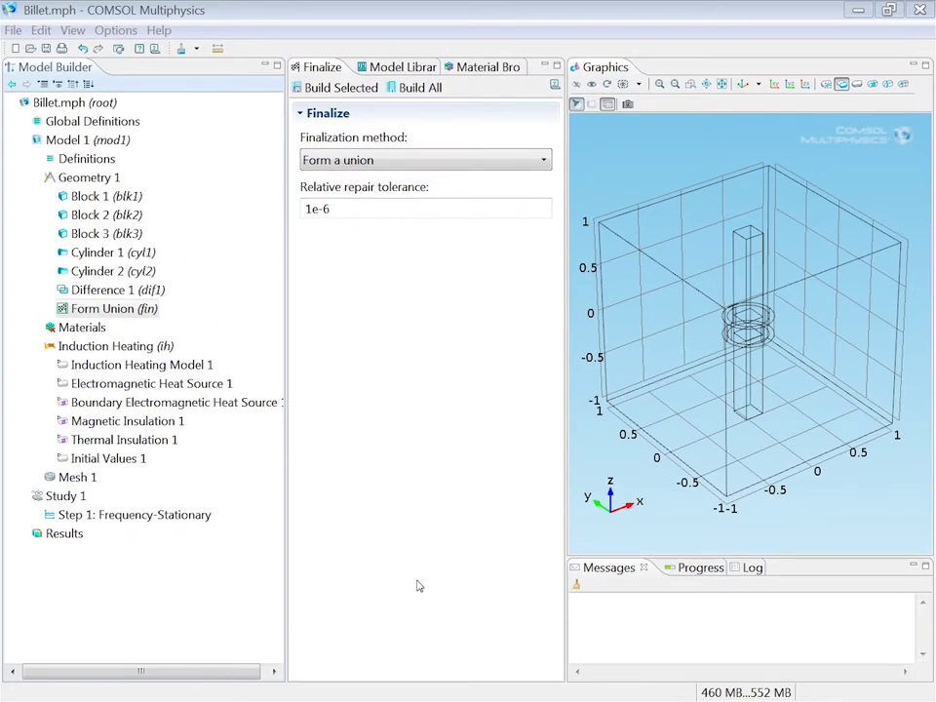
- Add Air from the Built-In material library to the model
right_click(87, 332)
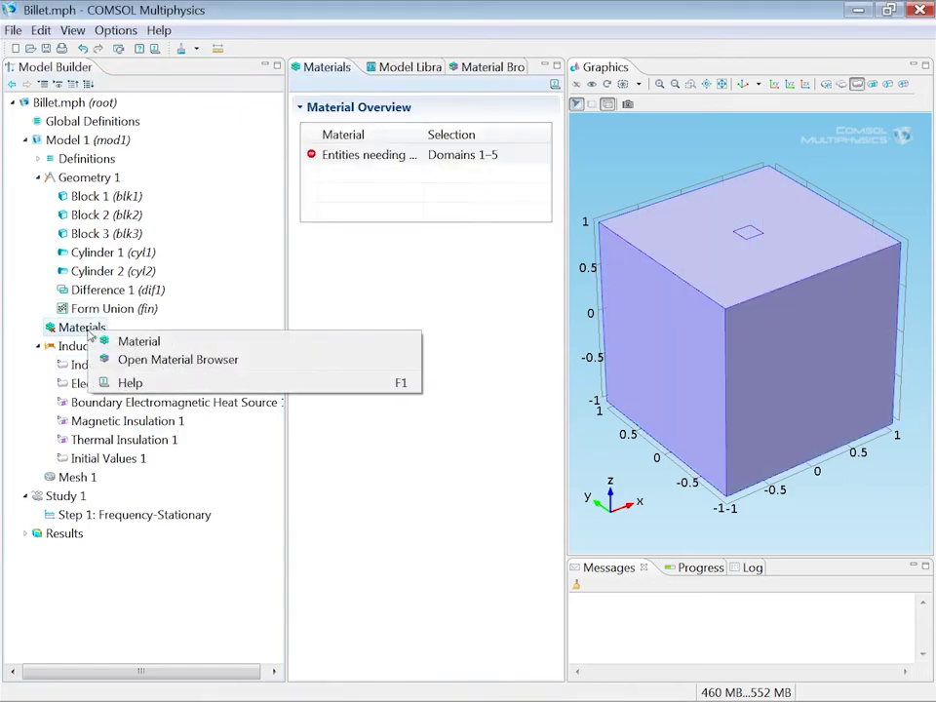
left_click(159, 360)
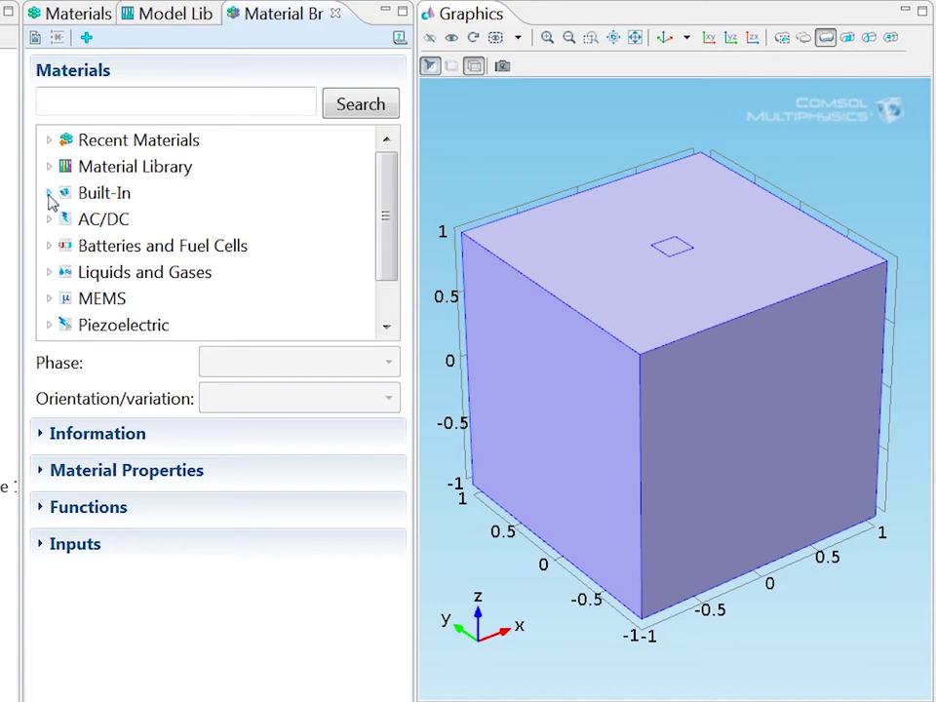
left_click(306, 195)
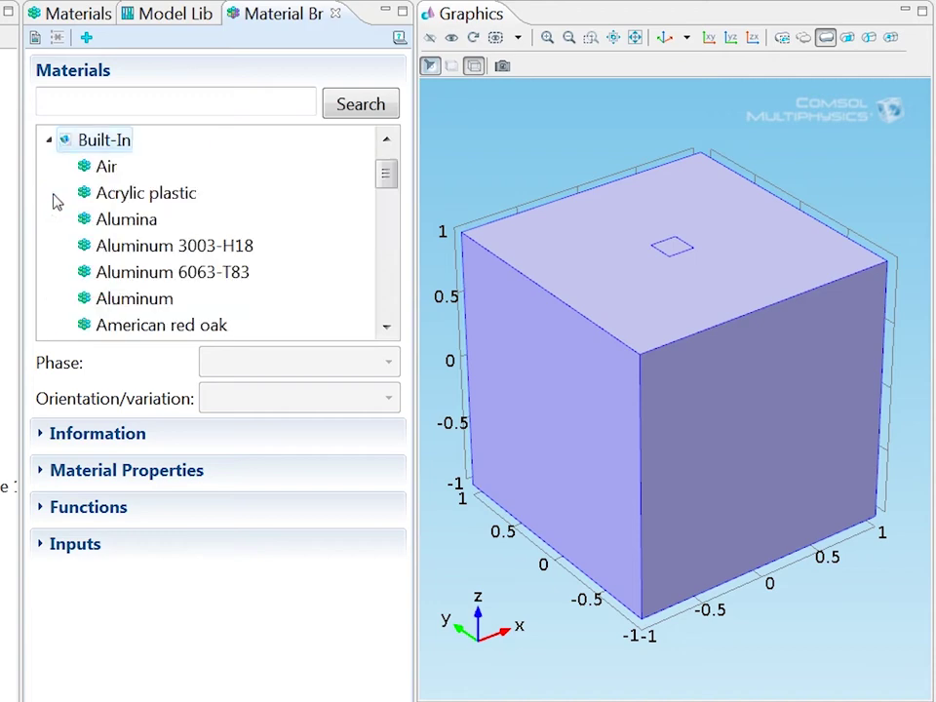
right_click(105, 168)
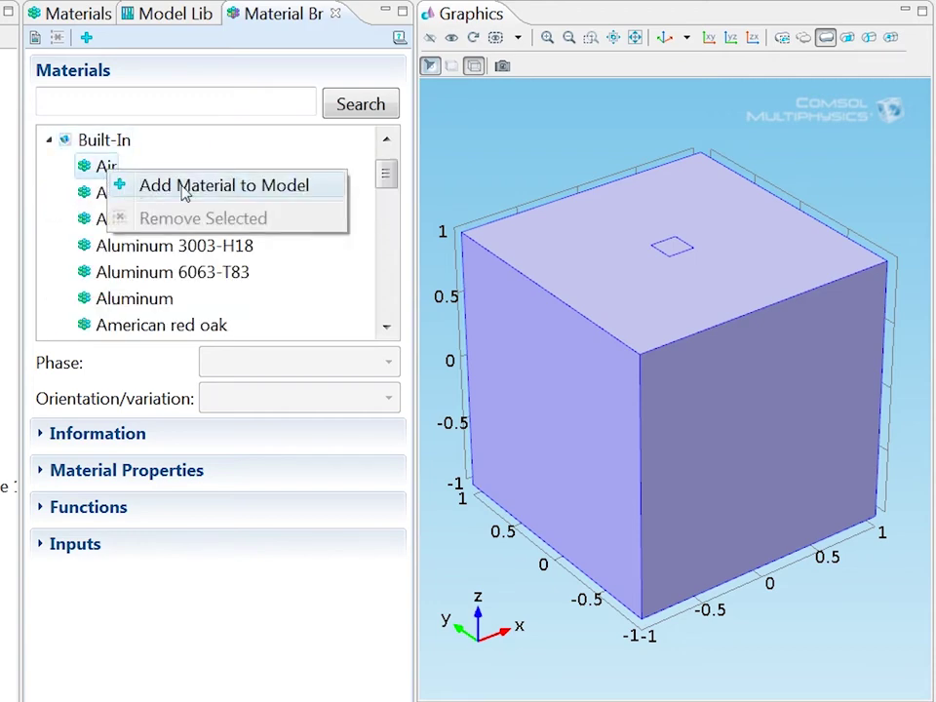
left_click(183, 193)
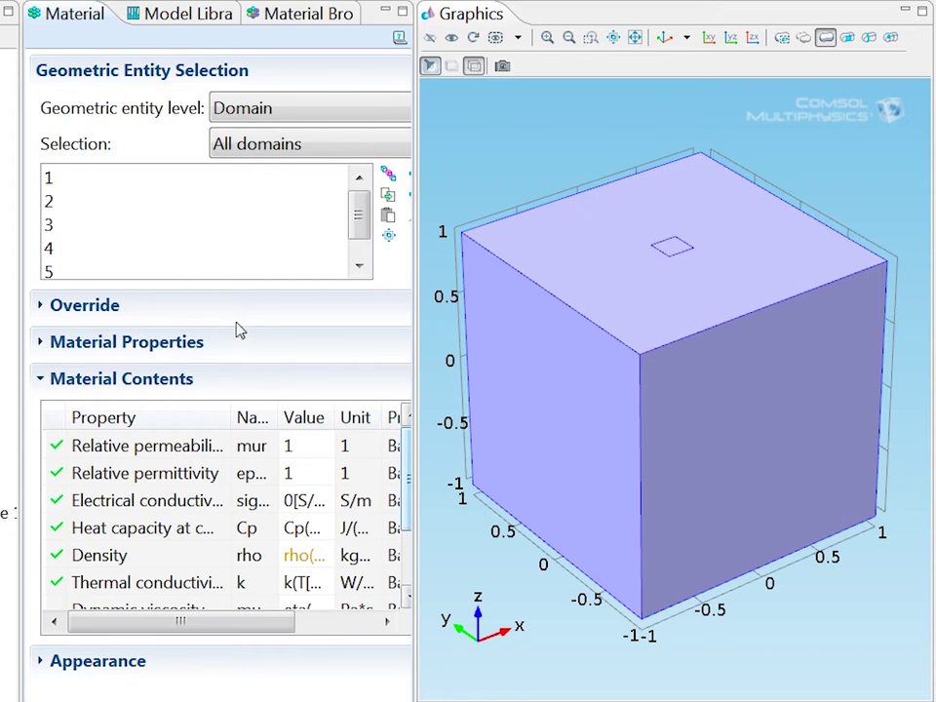
- Change Air's electrical conductivity from 0 to 1 S/m
left_click(294, 512)
key("BackSpace")
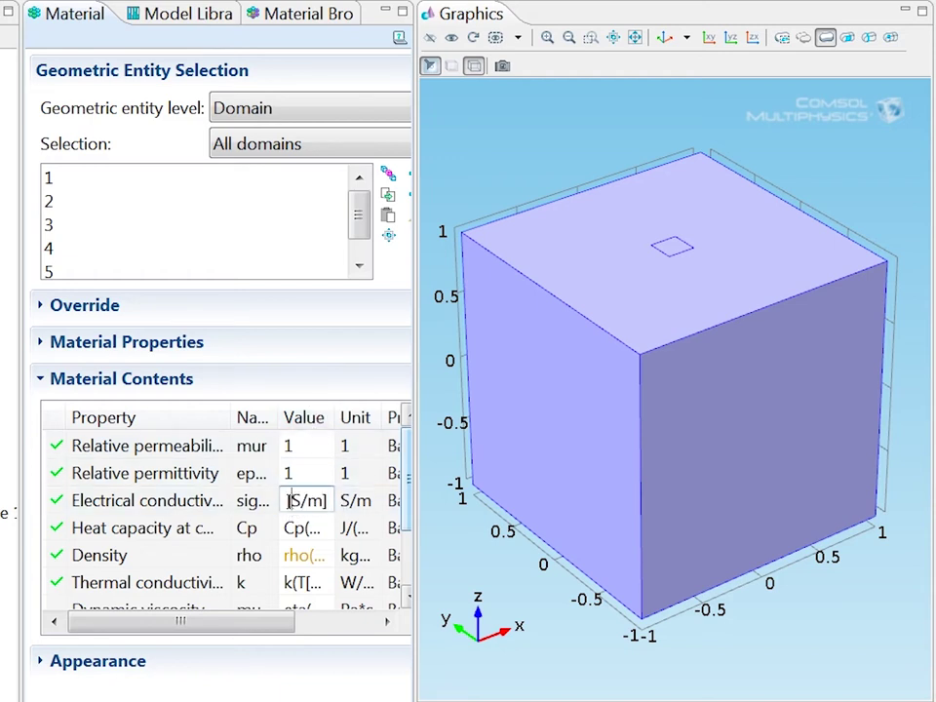
type("1")
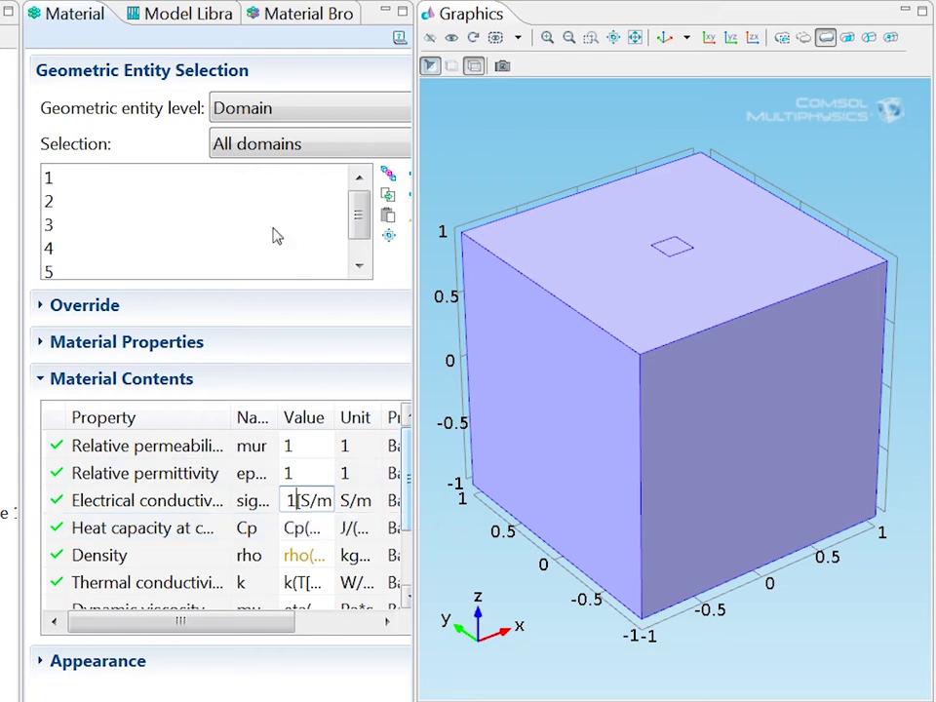
left_click(278, 19)
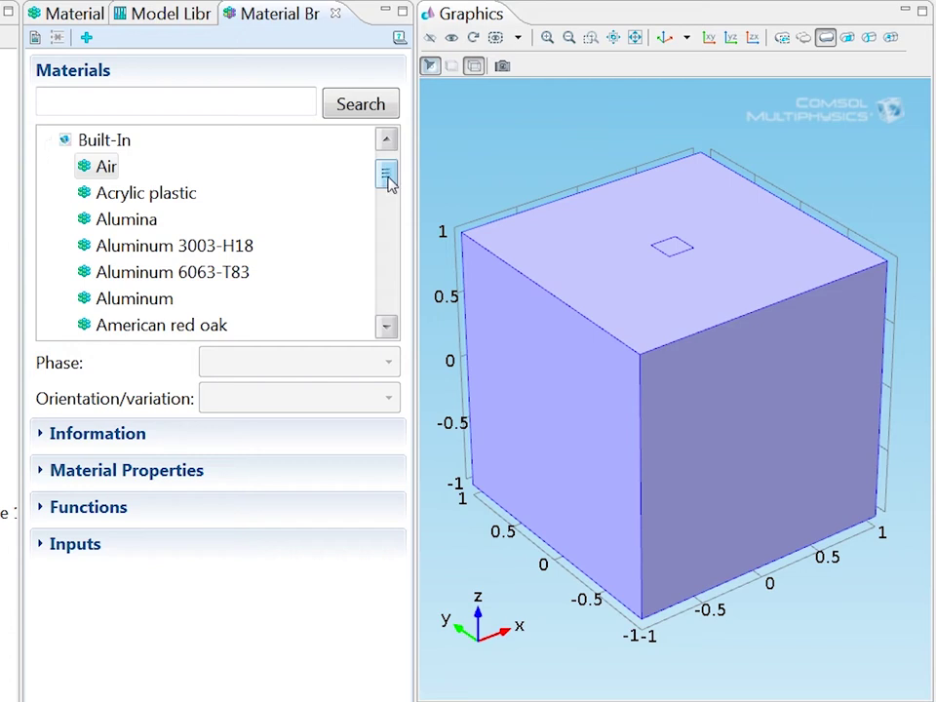
- Add Iron from the Built-In library and assign it to bar domains 3, 4 and 5
left_click_drag(387, 184, 367, 242)
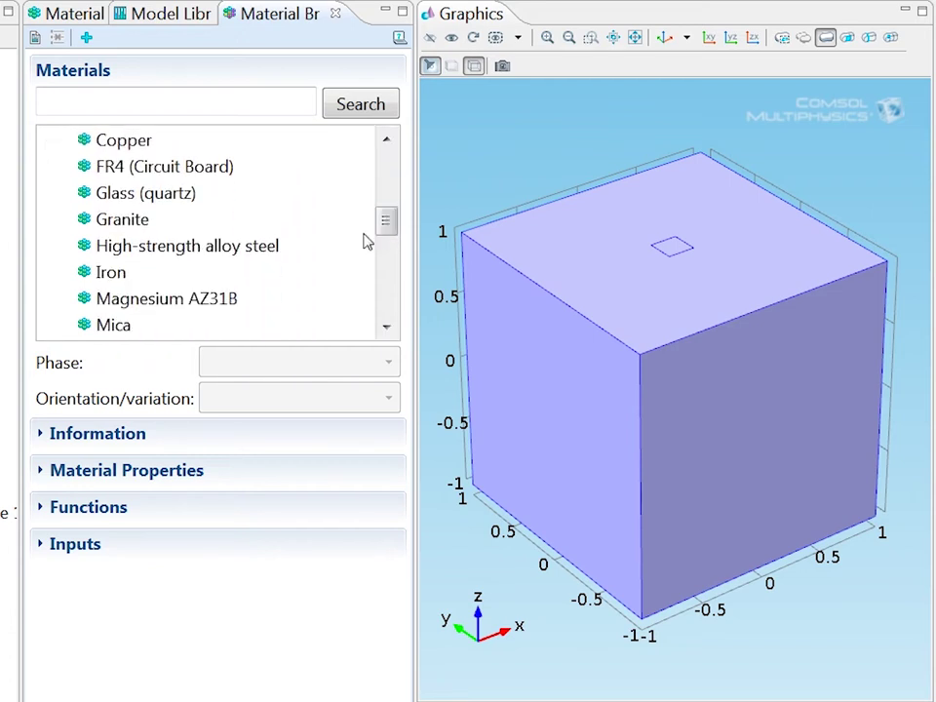
right_click(122, 278)
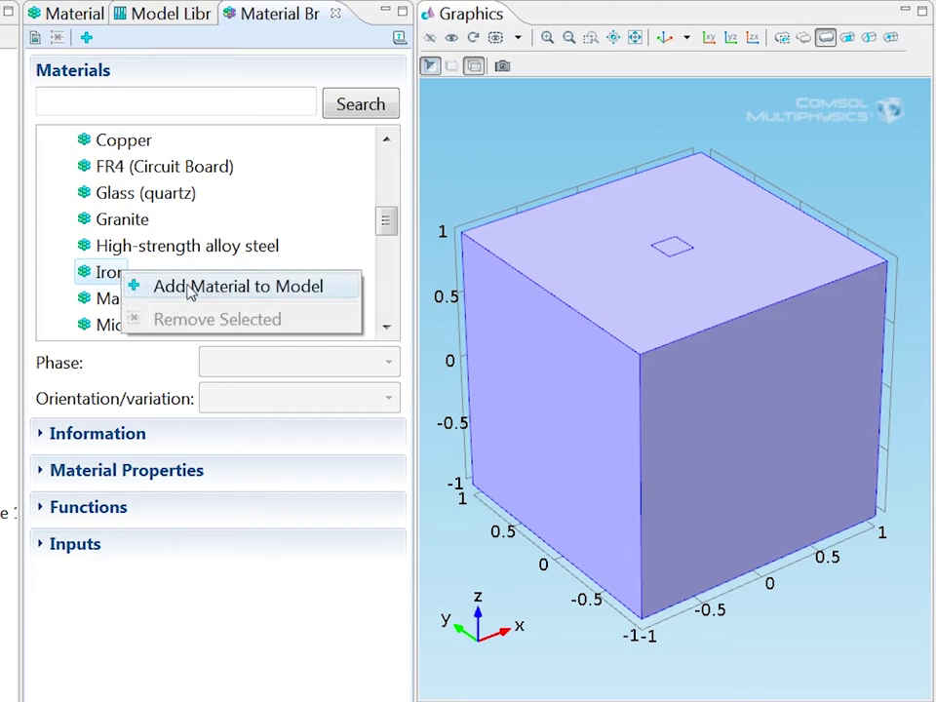
left_click(187, 287)
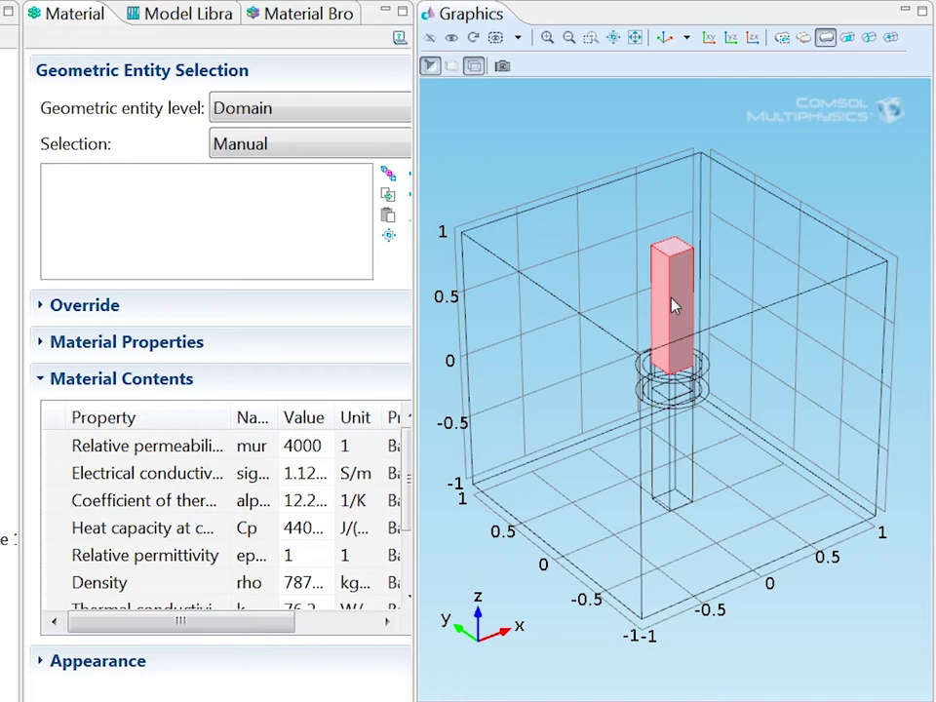
left_click(673, 304)
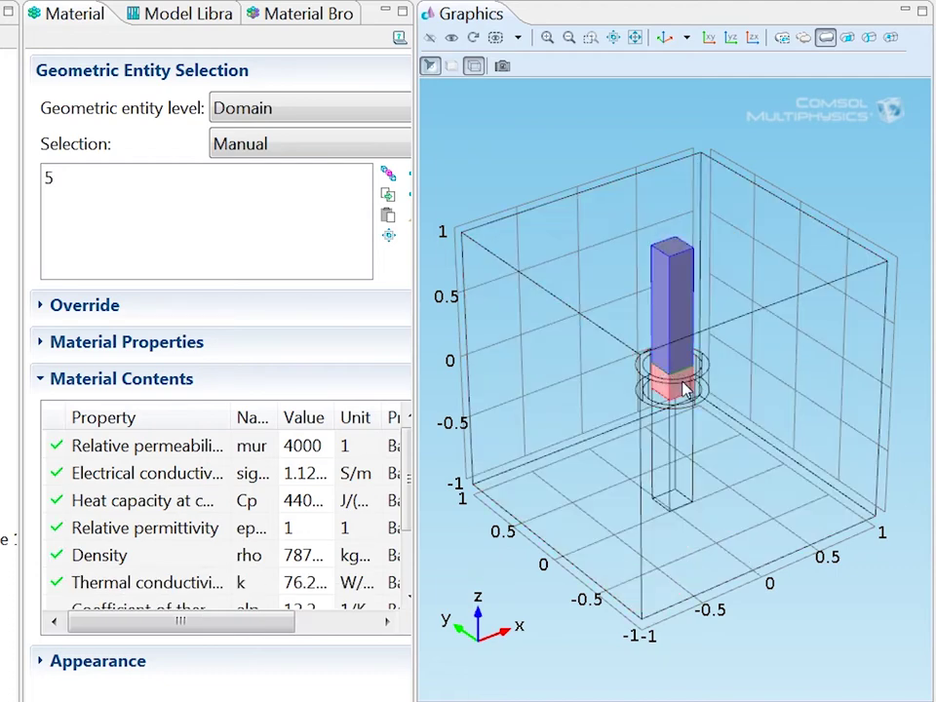
left_click(688, 443)
left_click(689, 449)
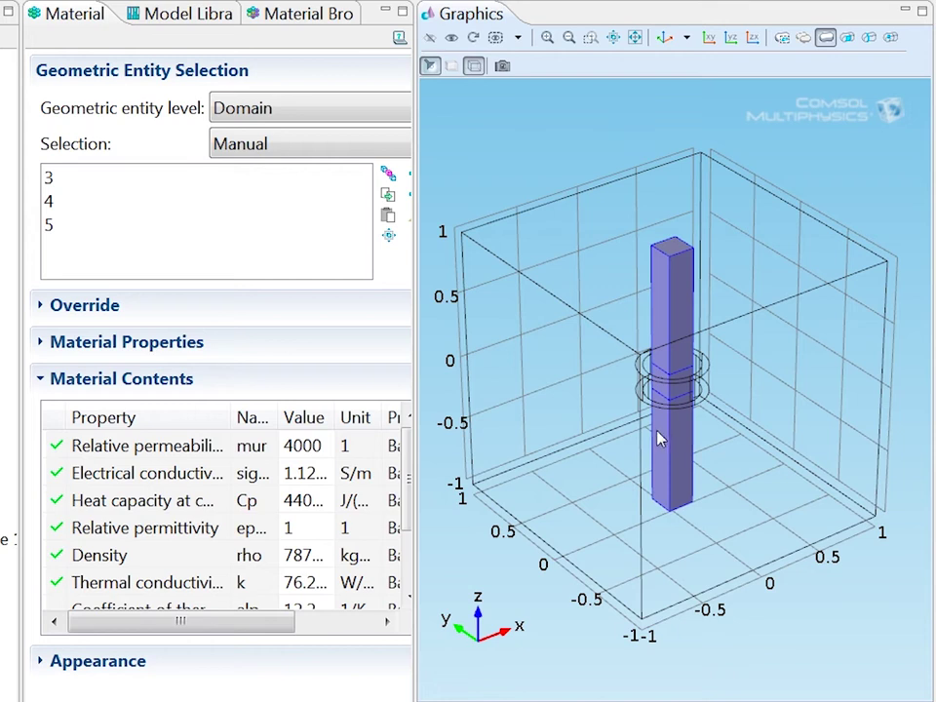
- Edit Iron's relative permeability value, then review the Air (mat1) material
double_click(305, 445)
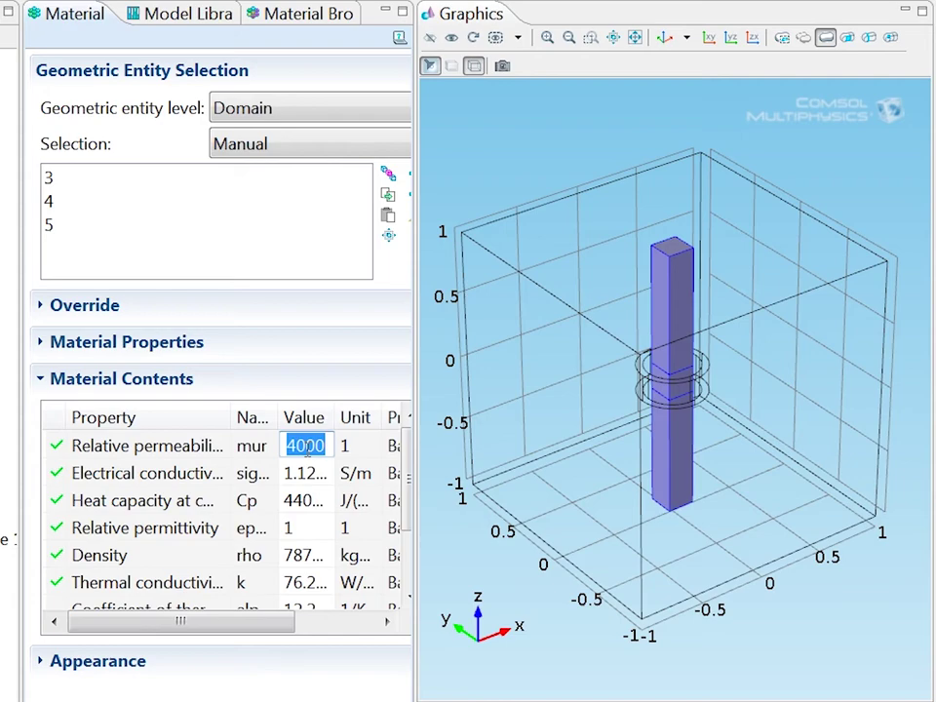
type("1")
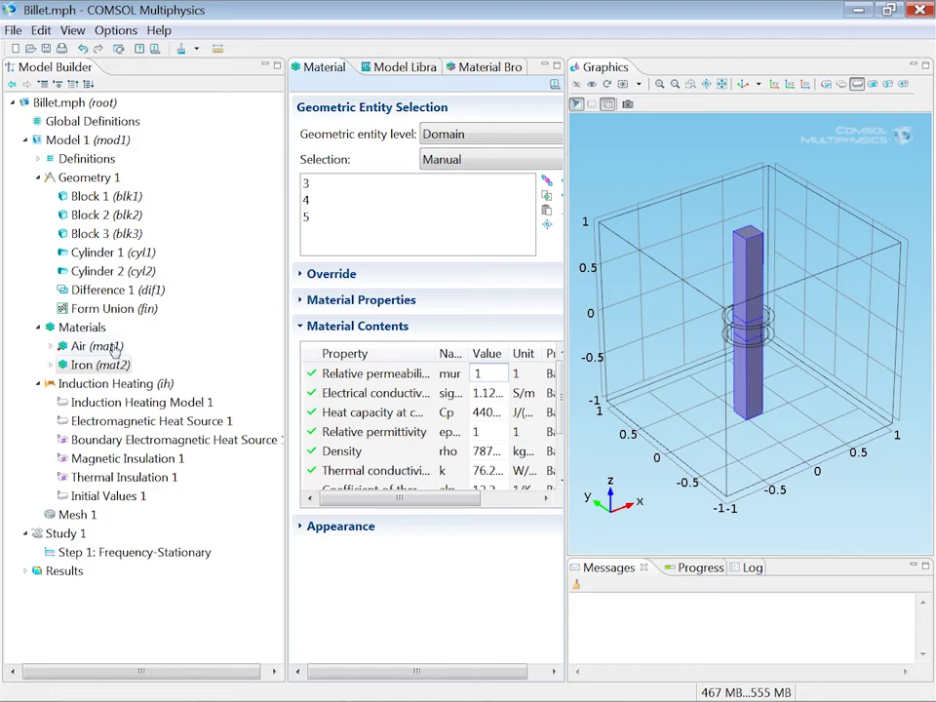
left_click(115, 346)
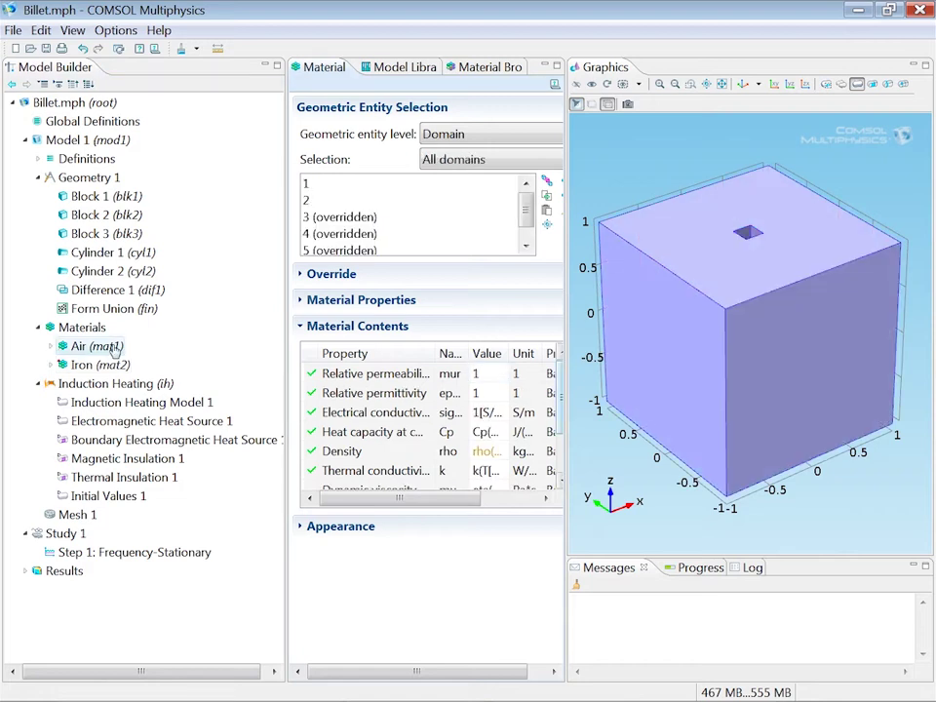
- Show Induction Heating Model 1's Equation and Model Inputs settings
left_click(136, 403)
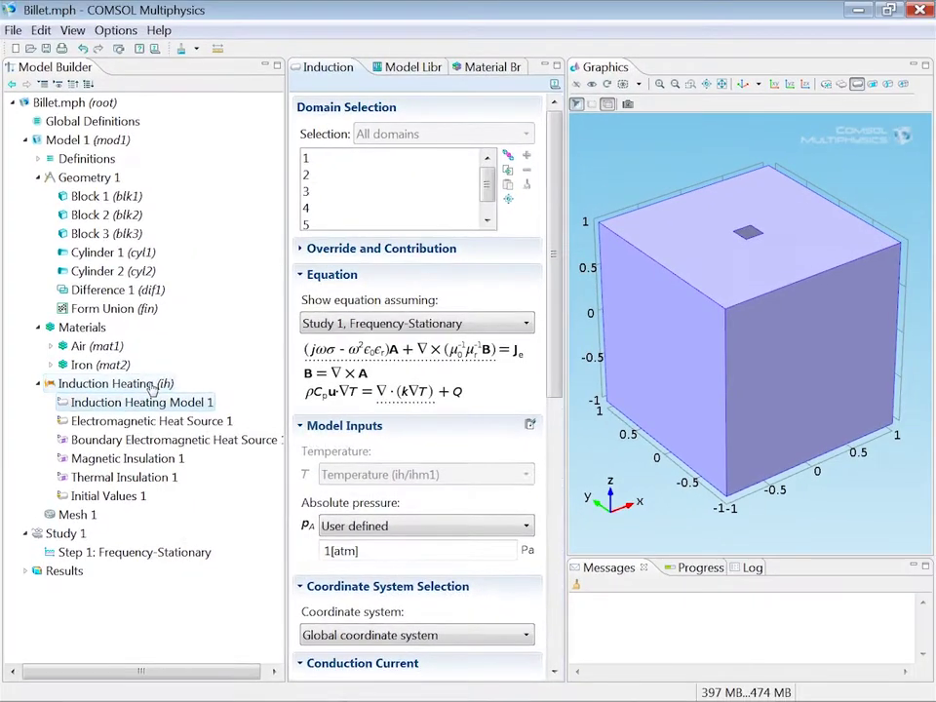
- Add an Ampère's Law feature on the coil (domain 2) and air box (domain 1)
right_click(198, 347)
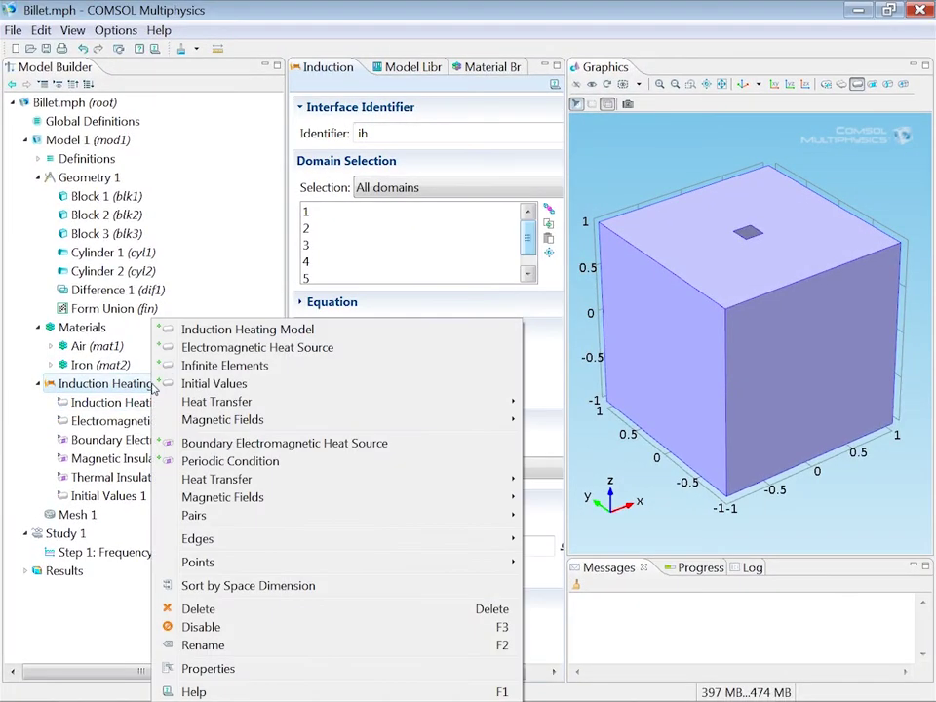
mouse_move(278, 422)
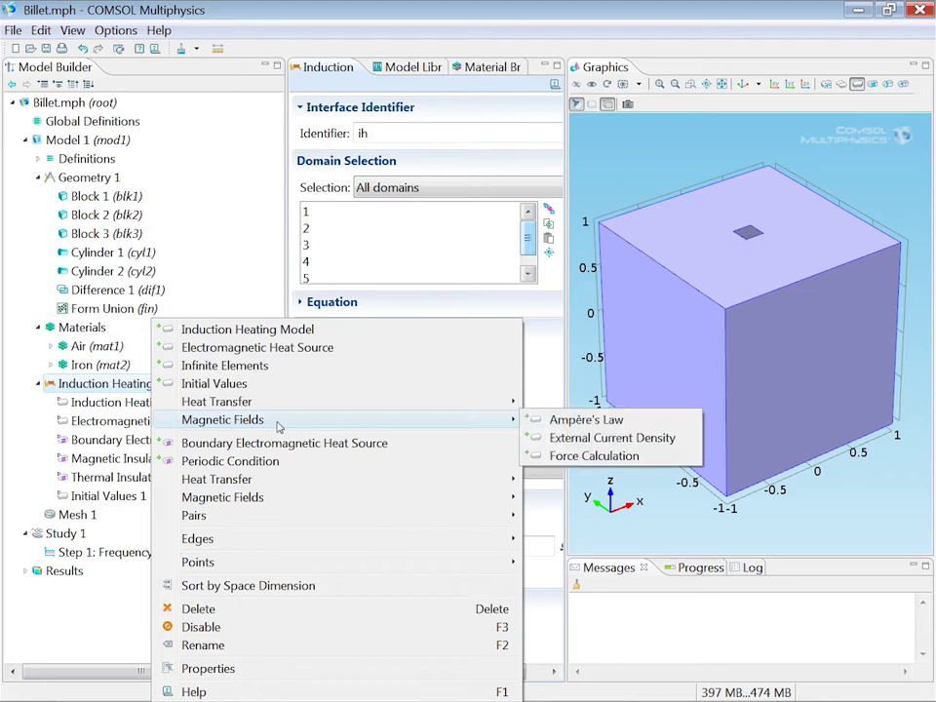
left_click(575, 421)
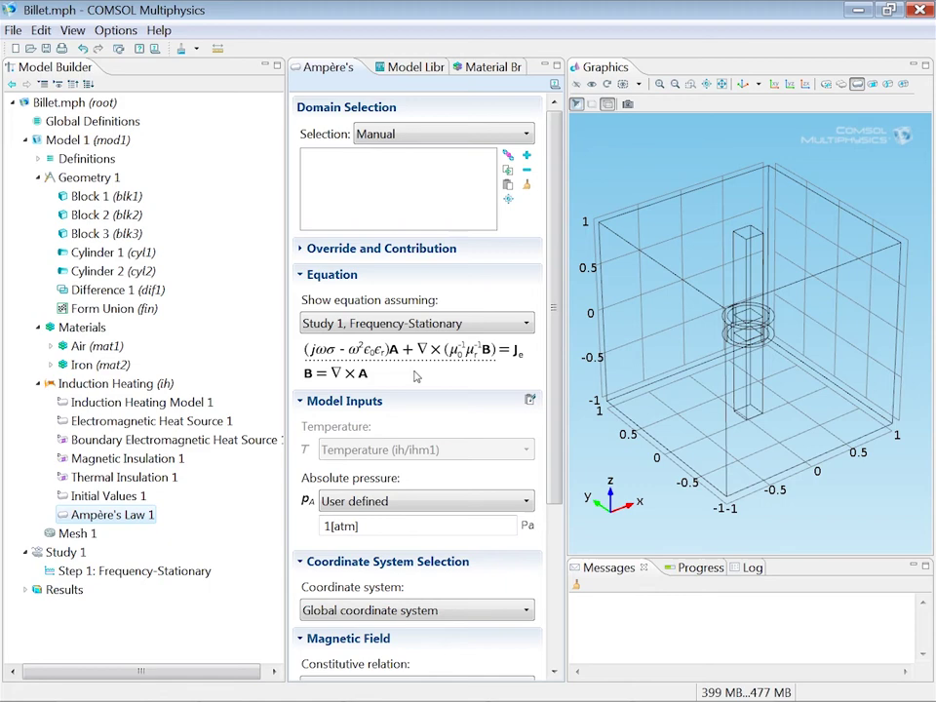
left_click(756, 343)
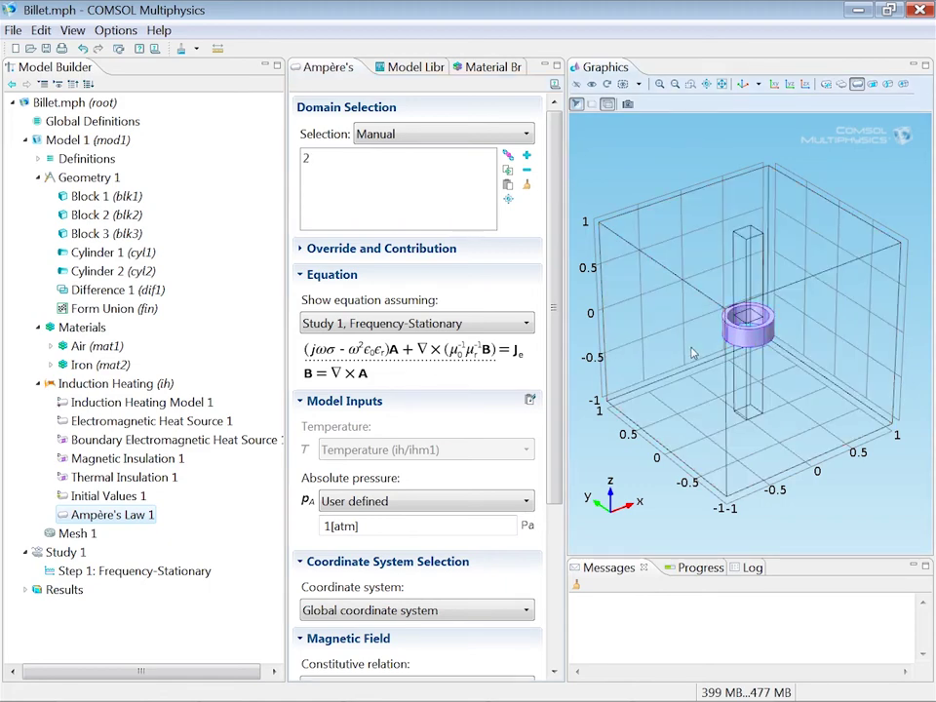
left_click(684, 349)
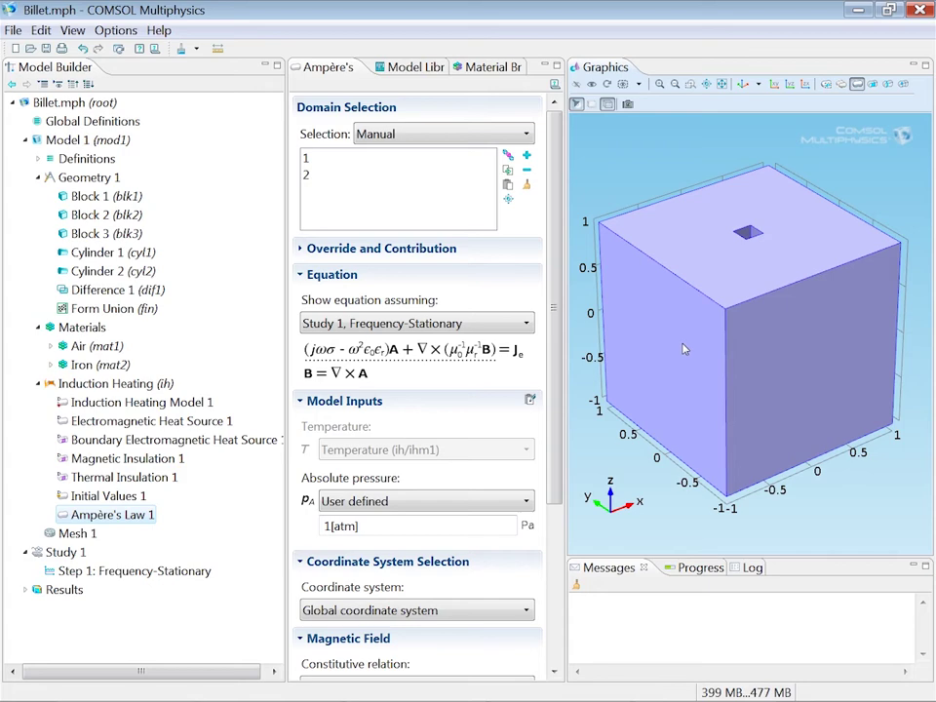
left_click(147, 402)
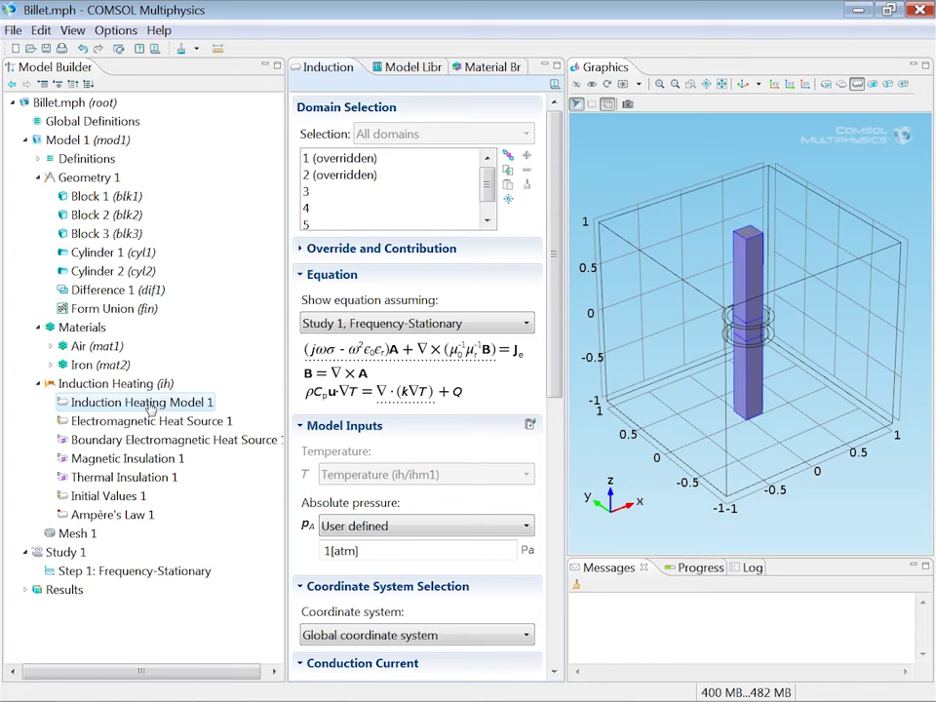
- Add Translational Motion under Induction Heating Model 1 with z velocity 0.1 m/s
right_click(149, 408)
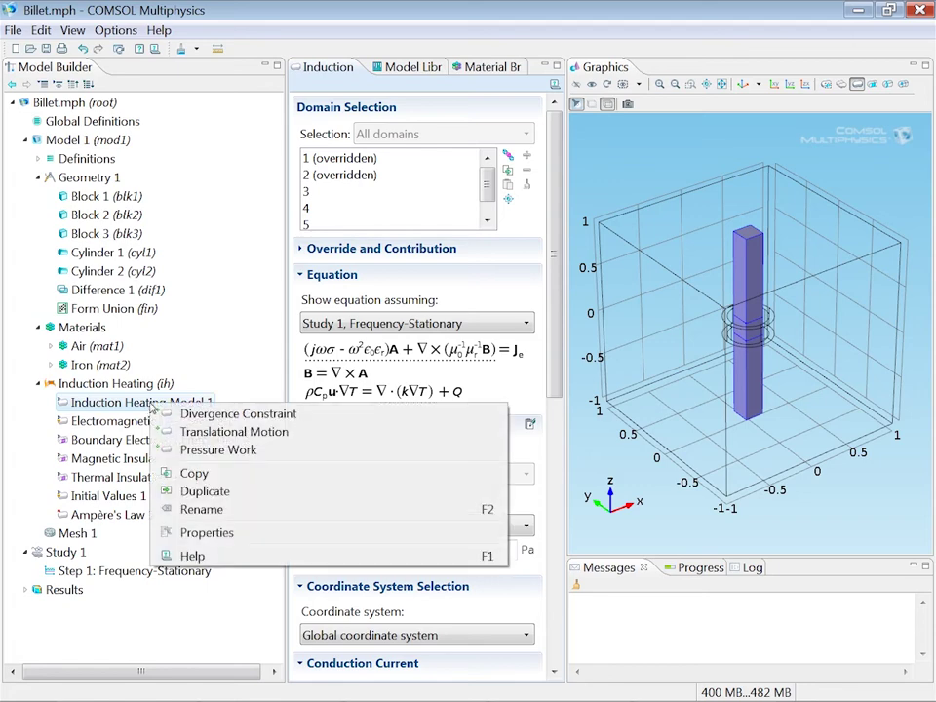
left_click(219, 433)
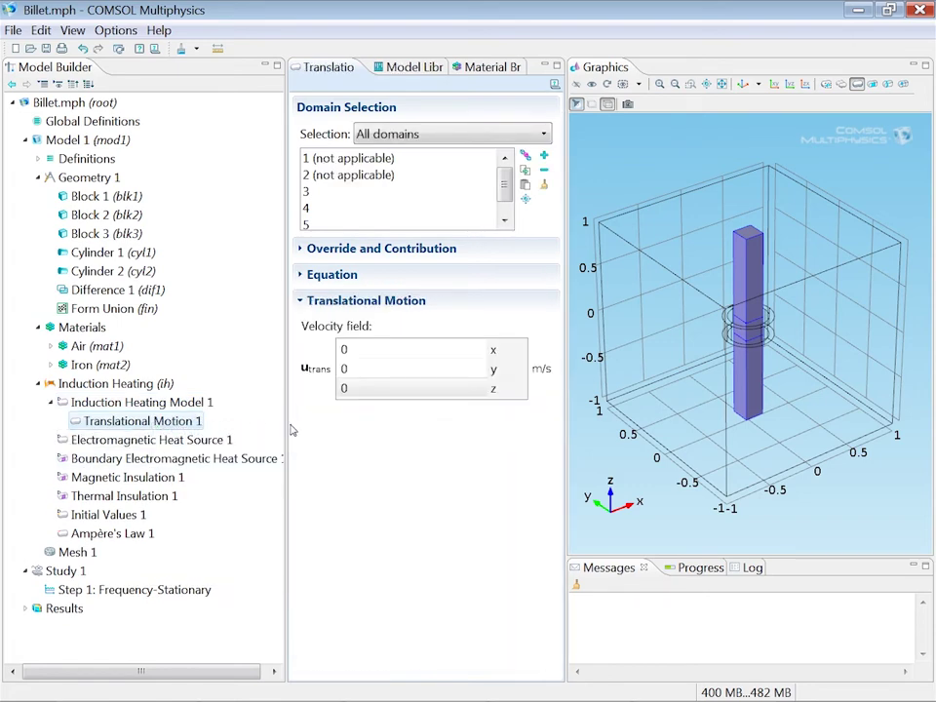
left_click(360, 388)
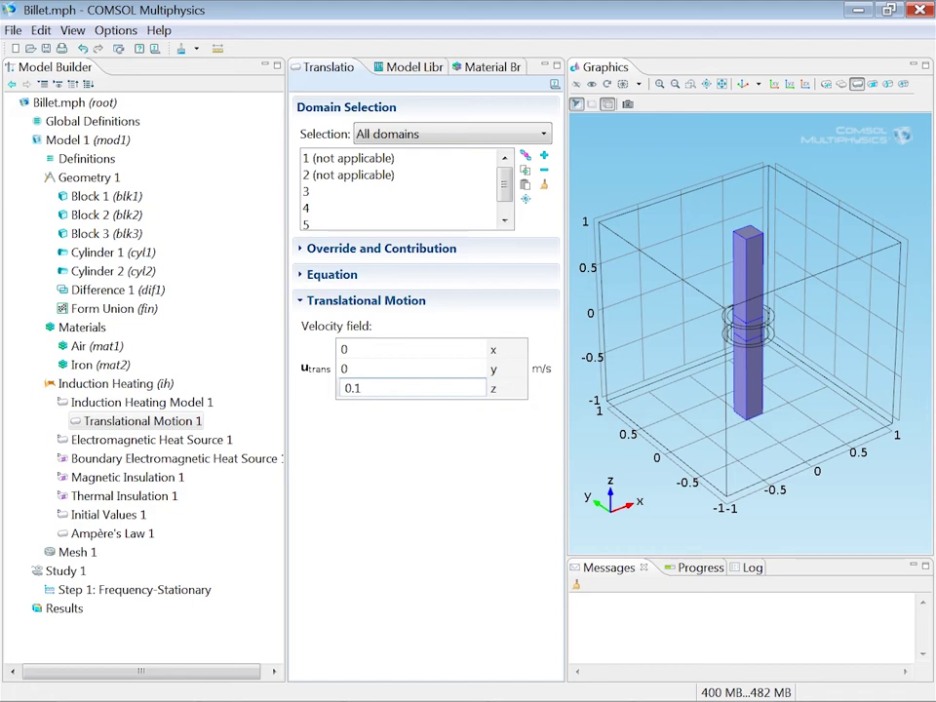
key("Return")
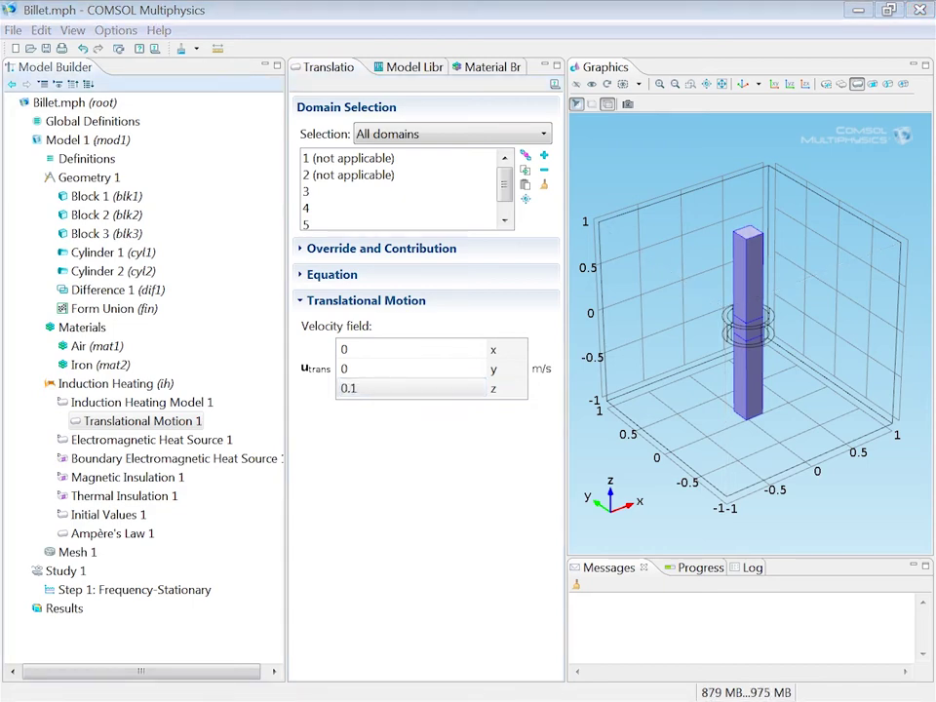
- Add External Current Density on coil domain 2 with x component -5e7[A/m^2]*y/sqrt(x^2+y^2)
left_click(146, 384)
right_click(154, 387)
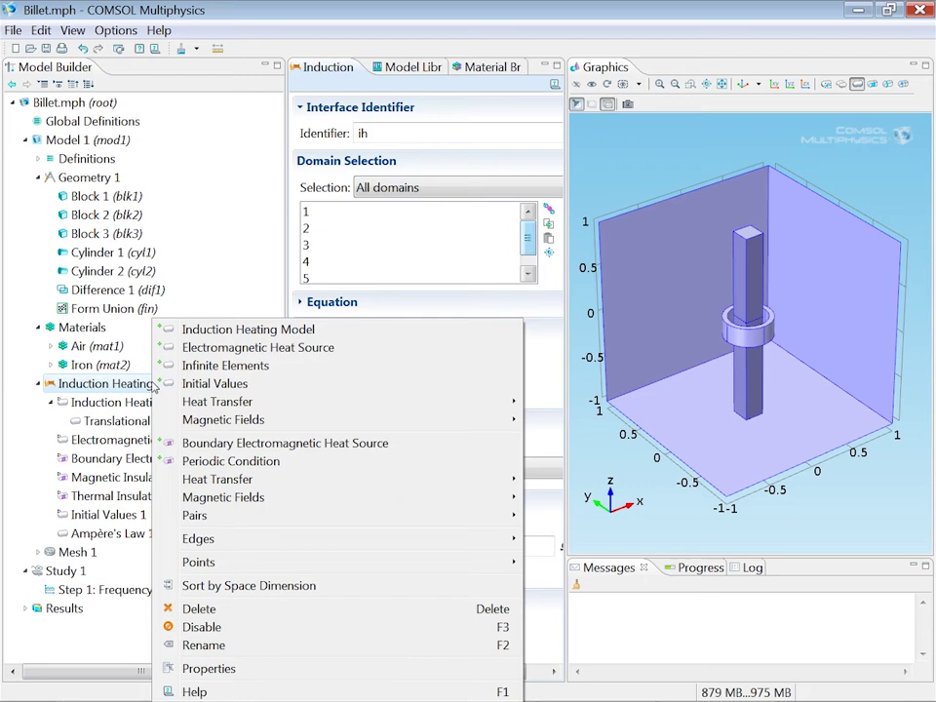
mouse_move(380, 419)
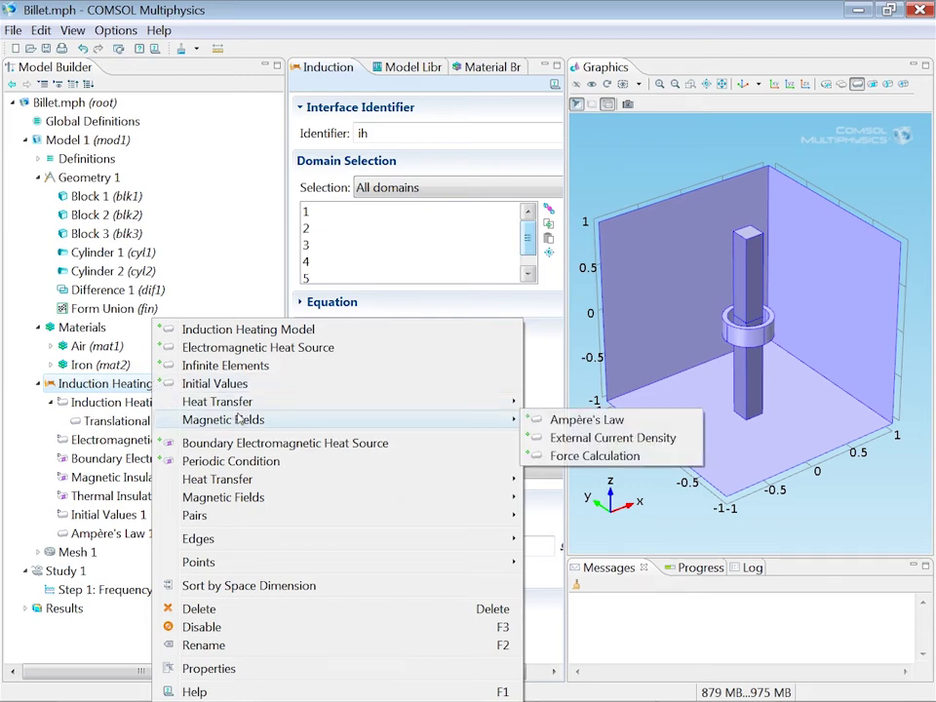
left_click(597, 438)
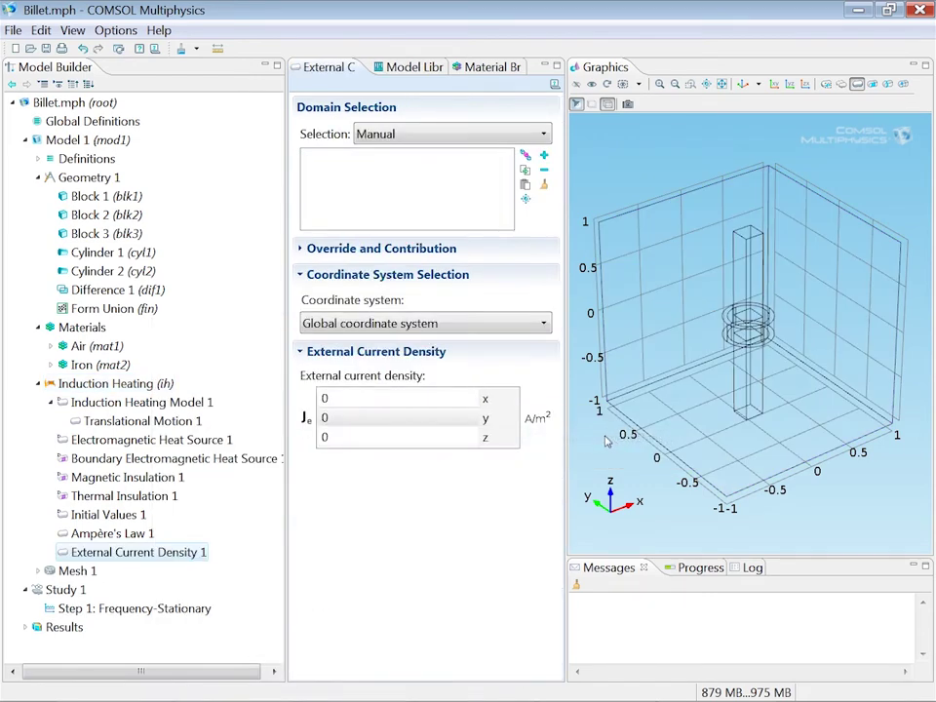
left_click(749, 329)
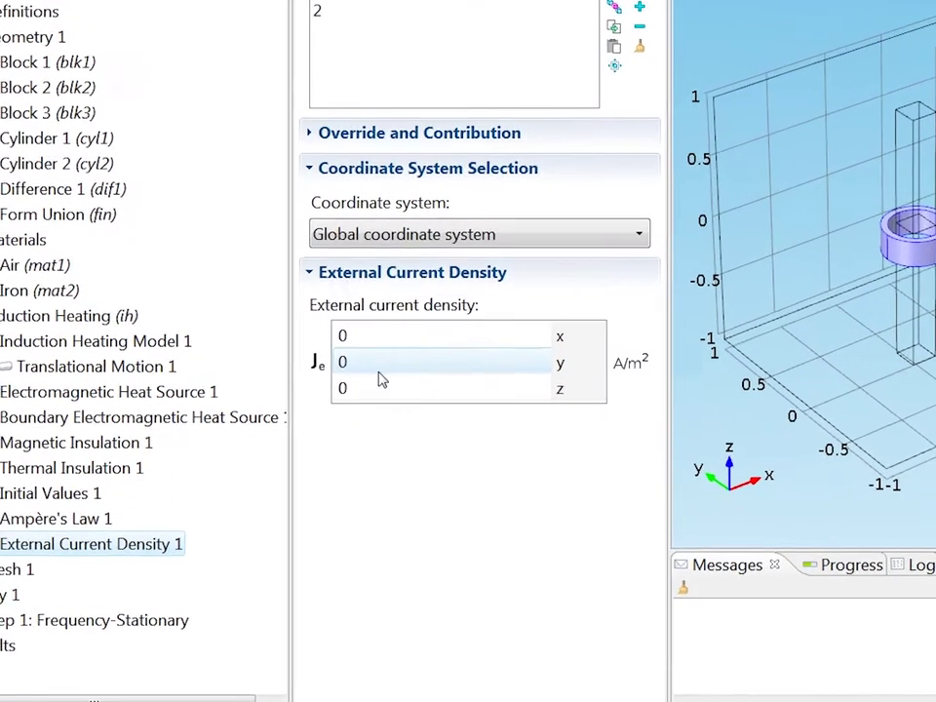
left_click(380, 312)
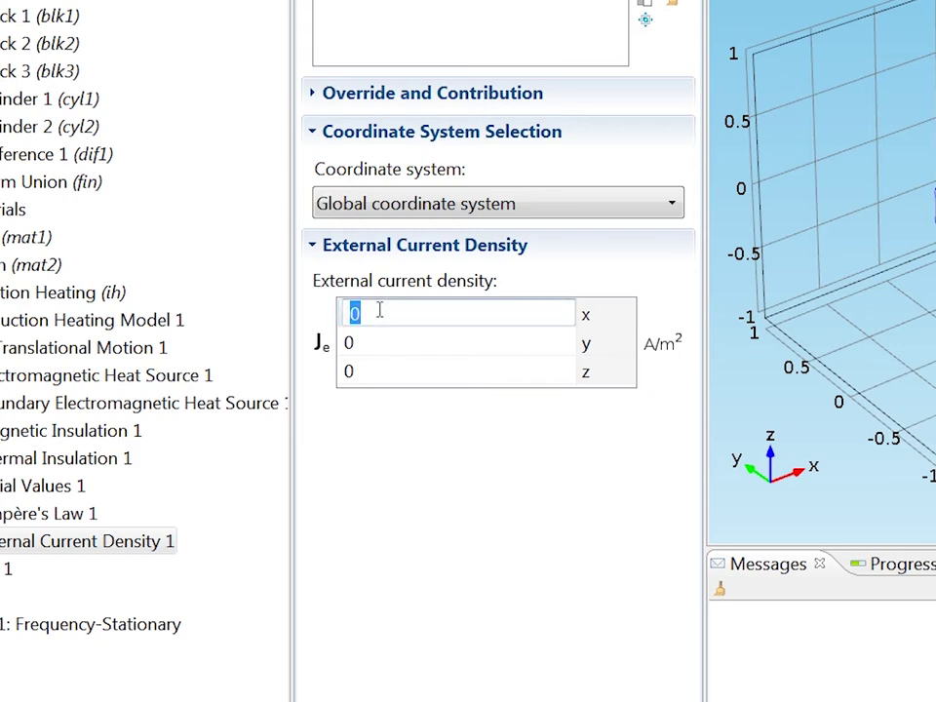
key("ctrl+v")
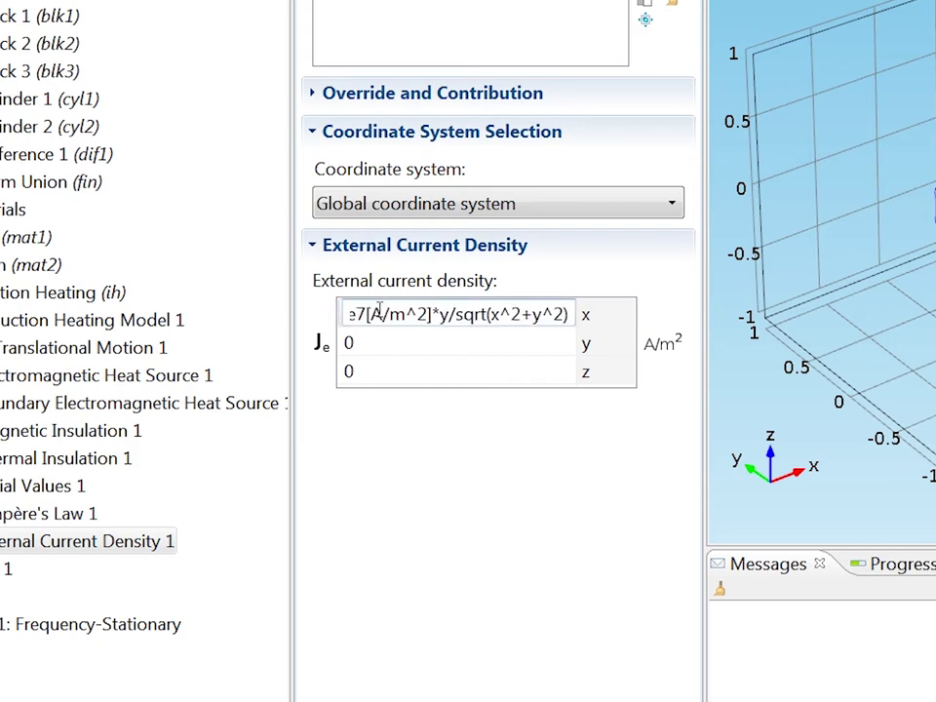
left_click_drag(380, 312, 336, 309)
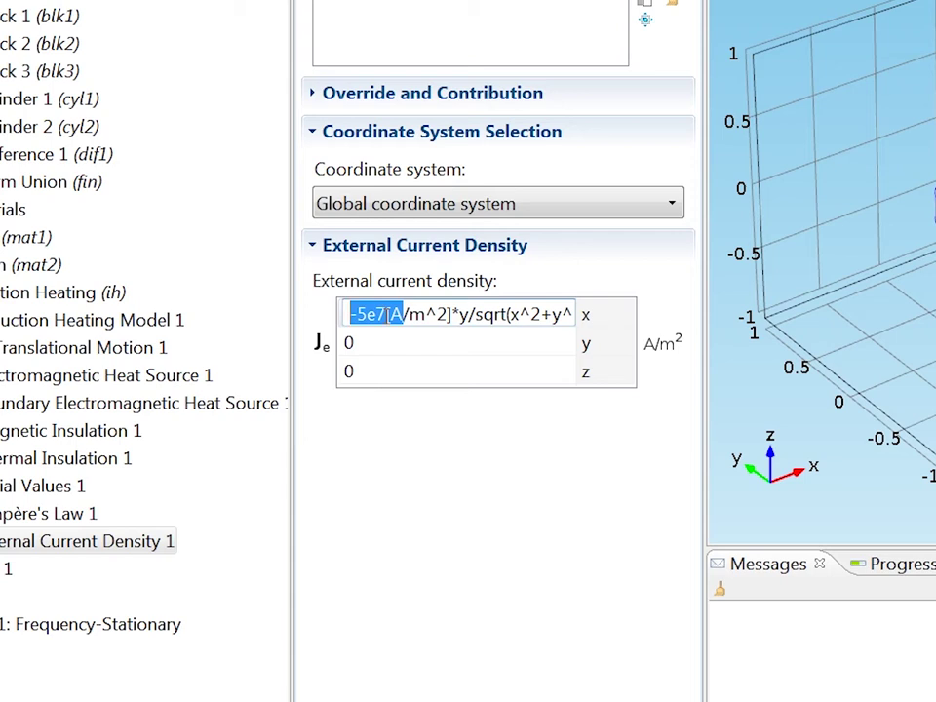
- Set the y current density component to 5e7[A/m^2]*x/sqrt(x^2+y^2)
left_click(372, 341)
key("ctrl+v")
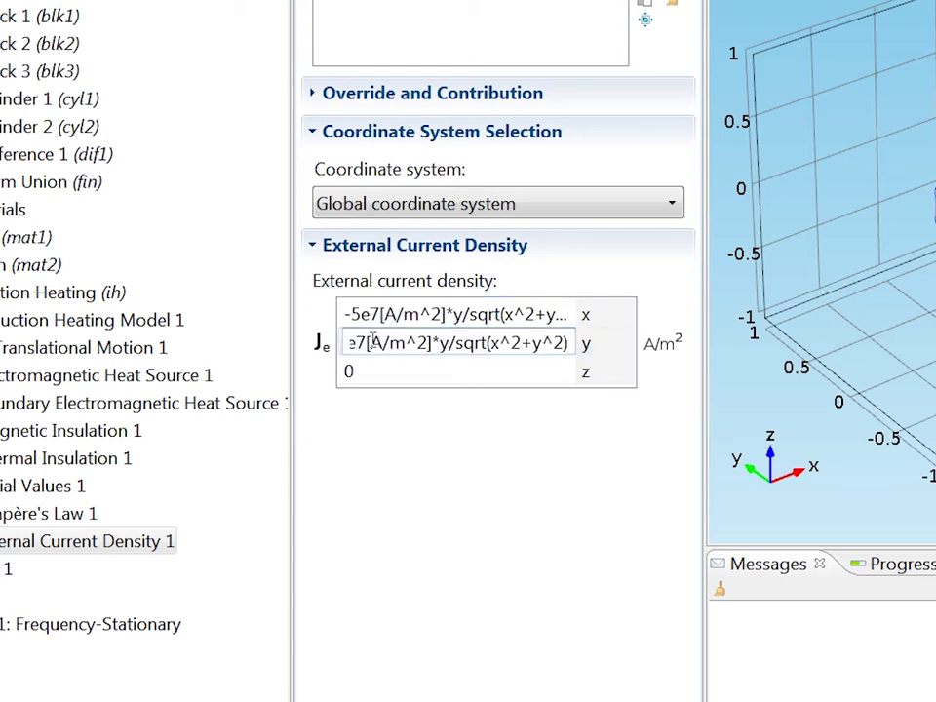
left_click(448, 351)
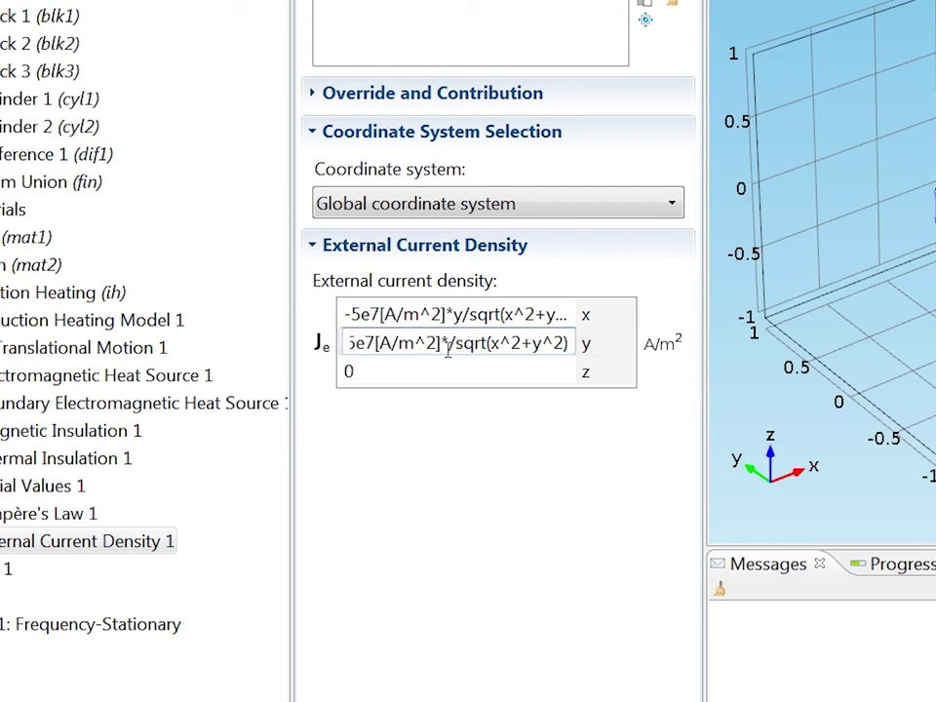
key("Delete")
type("x")
left_click_drag(414, 348, 349, 343)
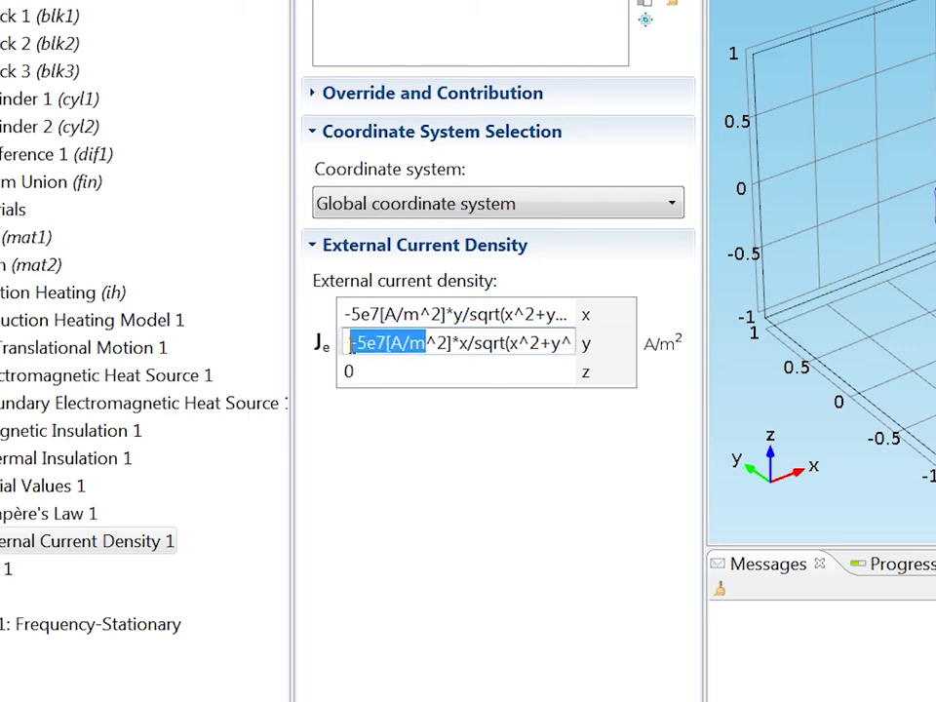
left_click(361, 345)
key("BackSpace")
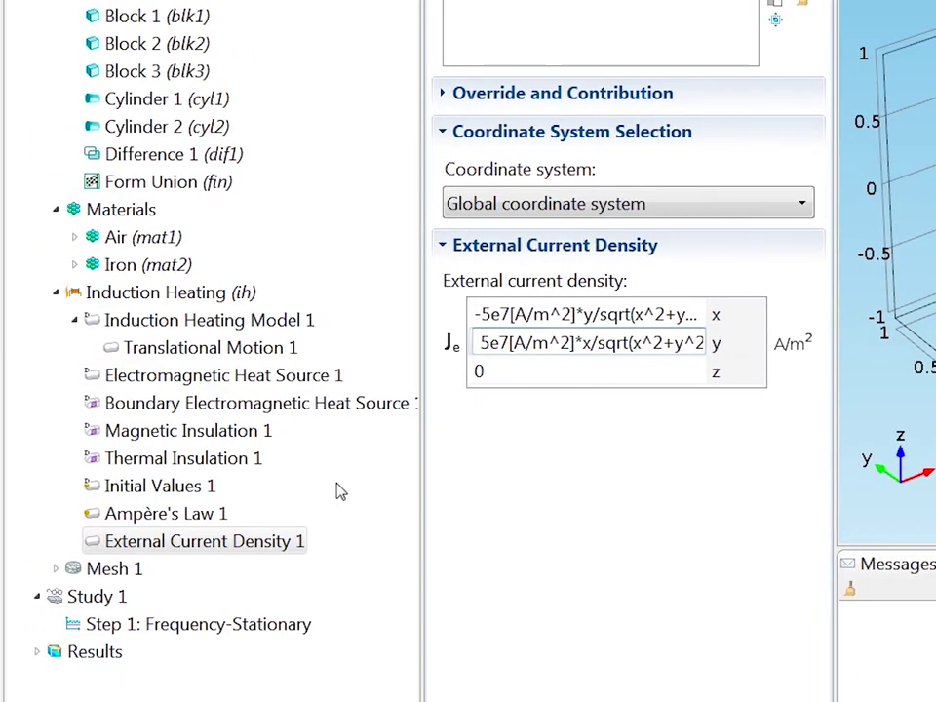
- Add convective cooling on the billet's outer faces, including boundaries 12, 13, 15, 18 and 19
right_click(225, 299)
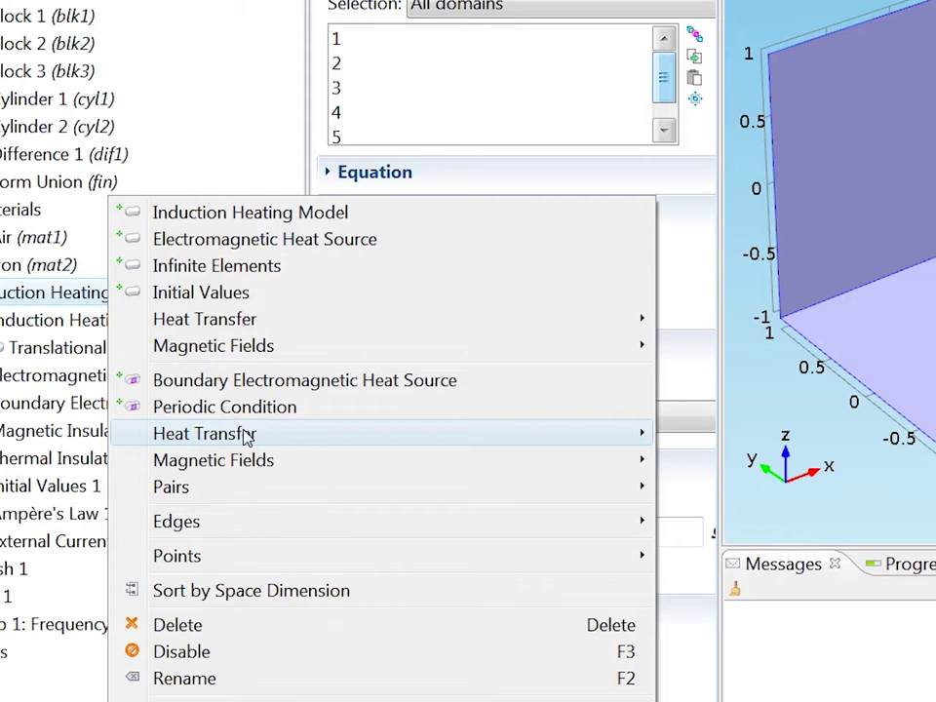
mouse_move(362, 439)
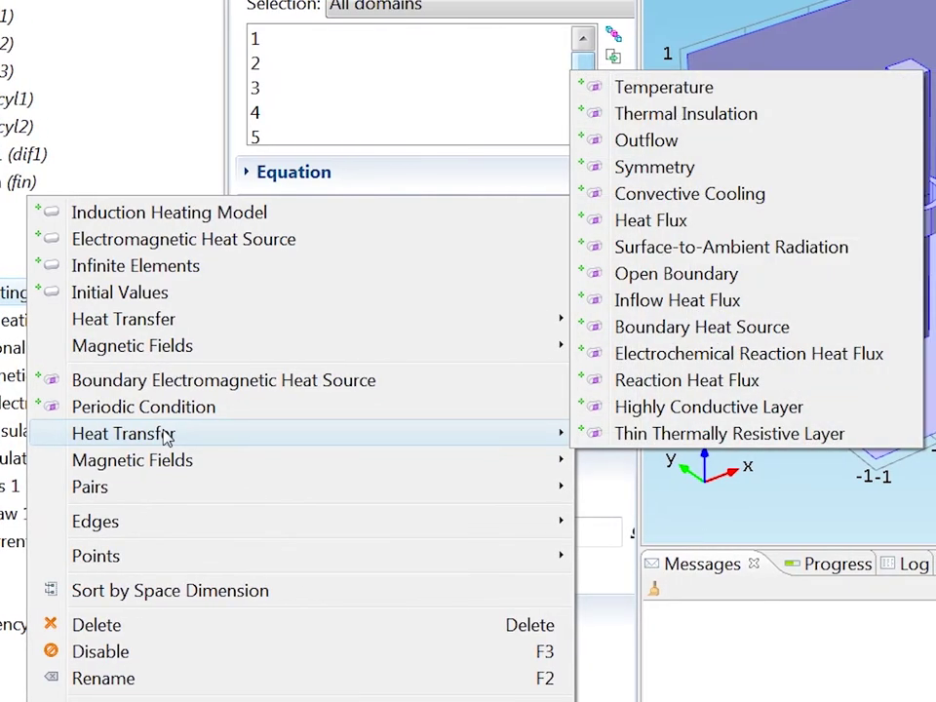
left_click(667, 195)
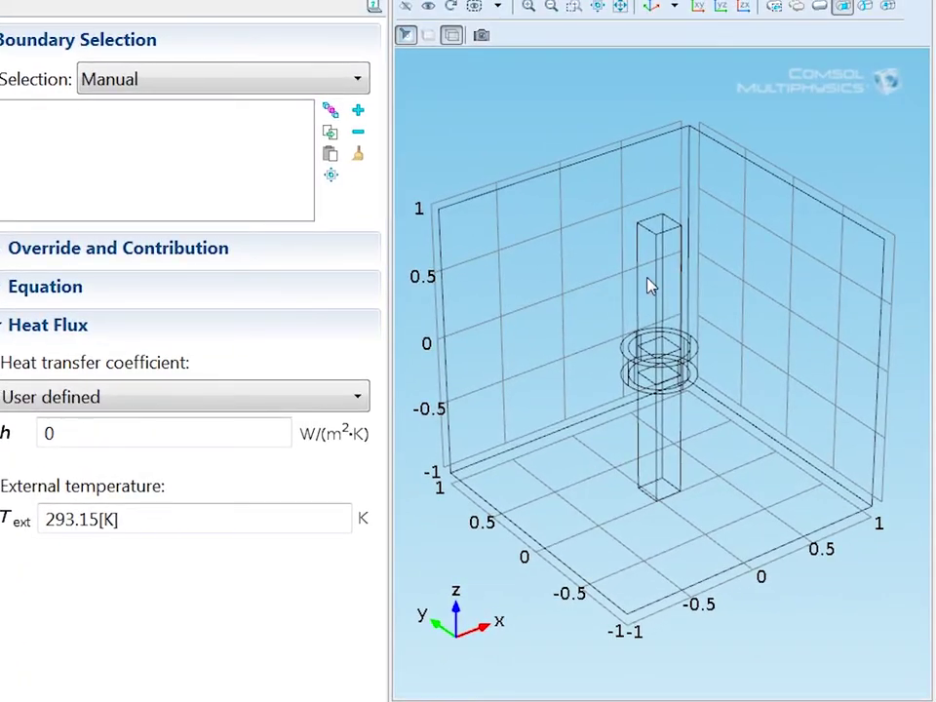
left_click(650, 283)
left_click(667, 280)
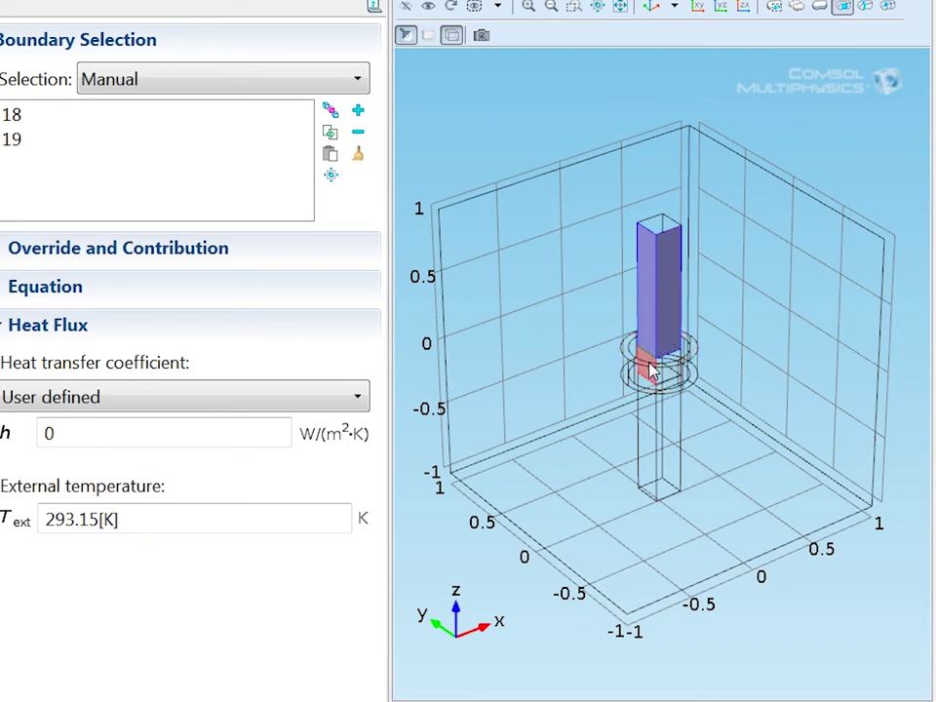
left_click(650, 369)
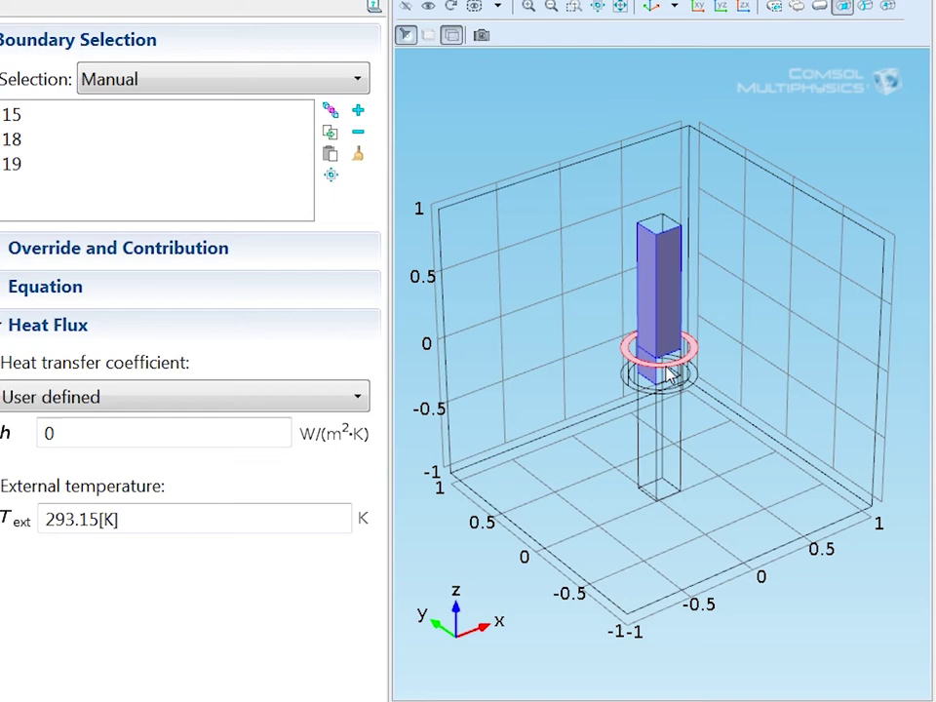
left_click(668, 376)
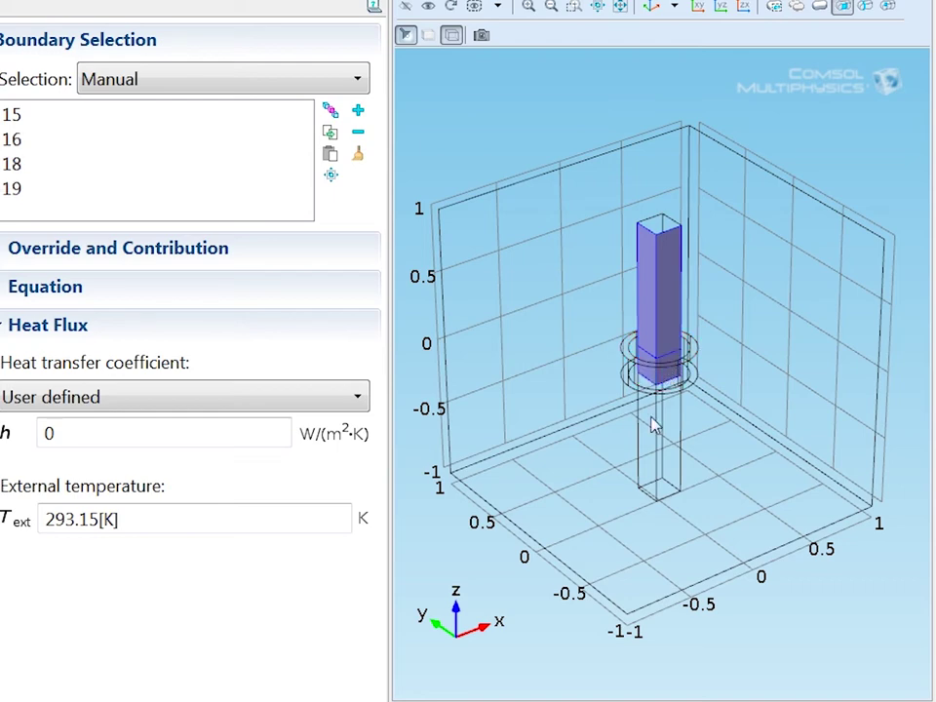
left_click(653, 426)
left_click(664, 424)
left_click_drag(665, 424, 660, 256)
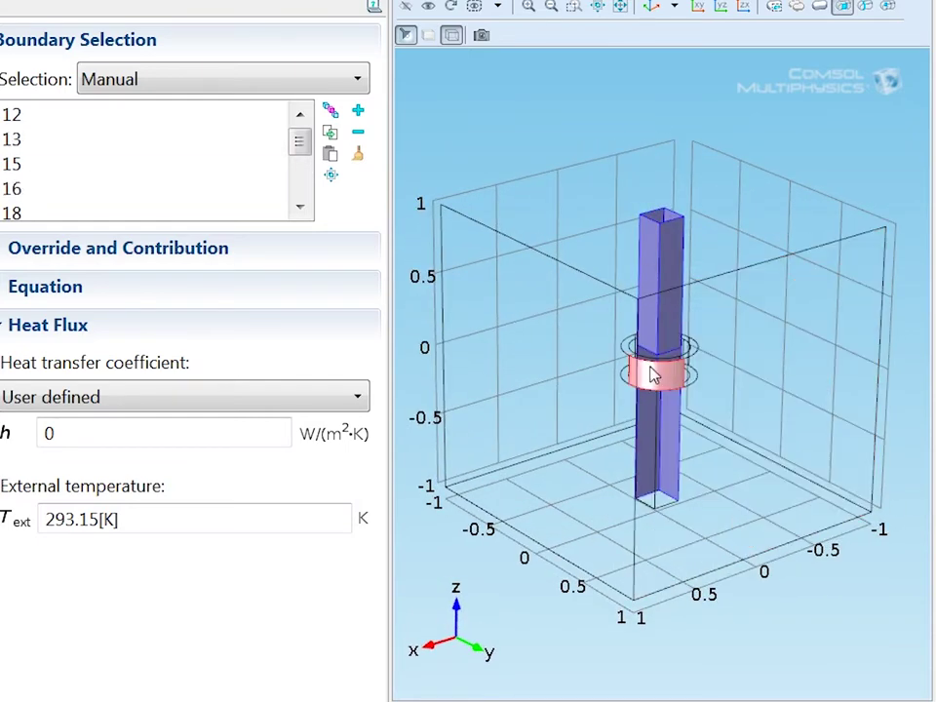
left_click(653, 376)
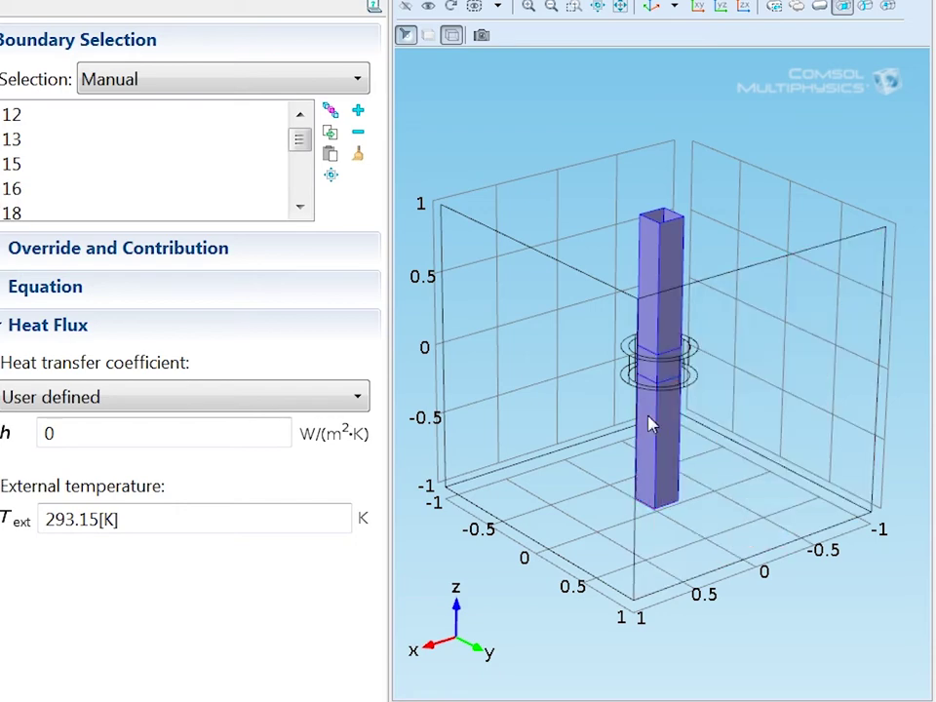
left_click_drag(642, 310, 649, 405)
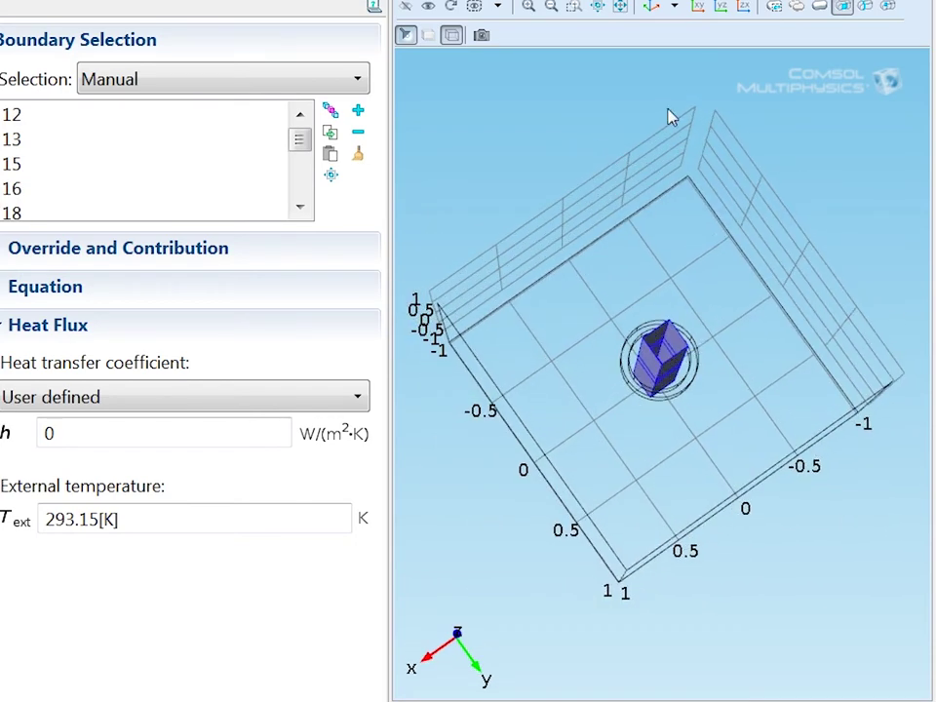
left_click(652, 9)
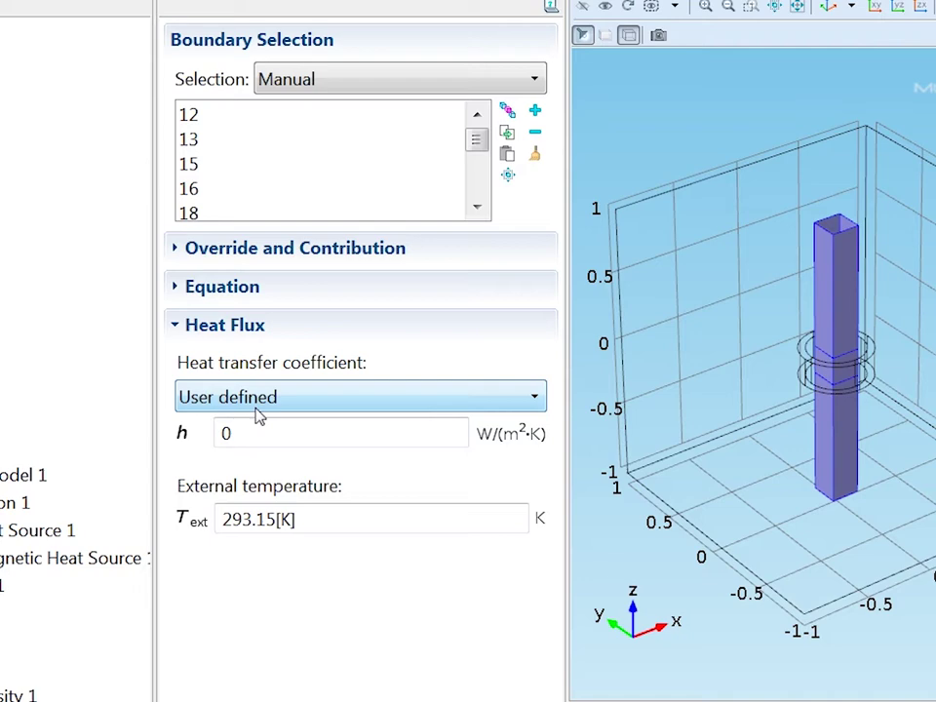
- Set heat transfer coefficient h to 5 and save the boundaries as selection Explicit 1
double_click(334, 433)
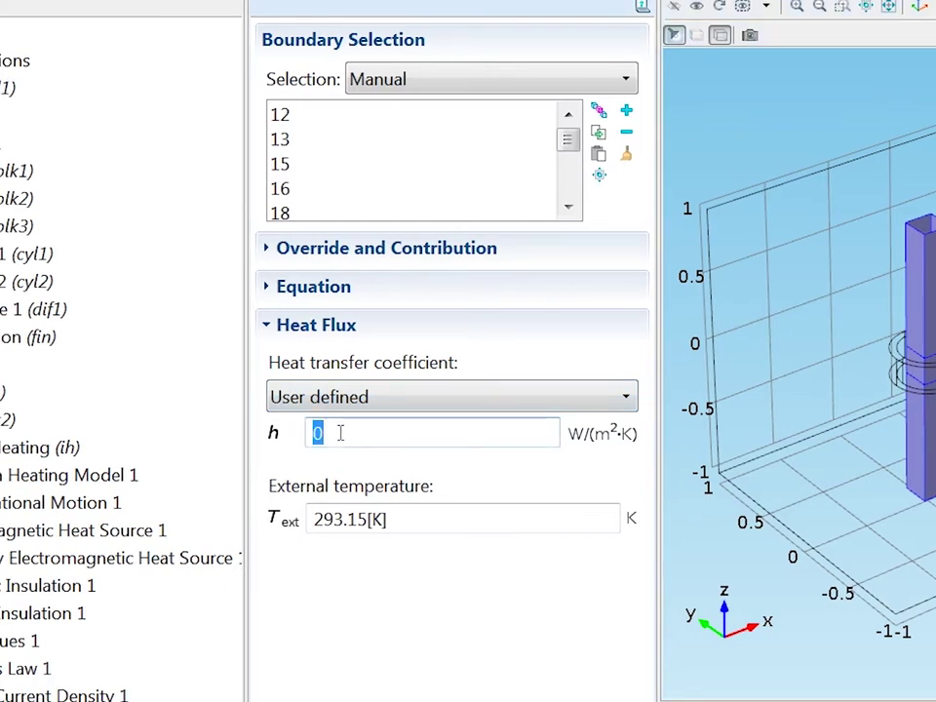
type("5")
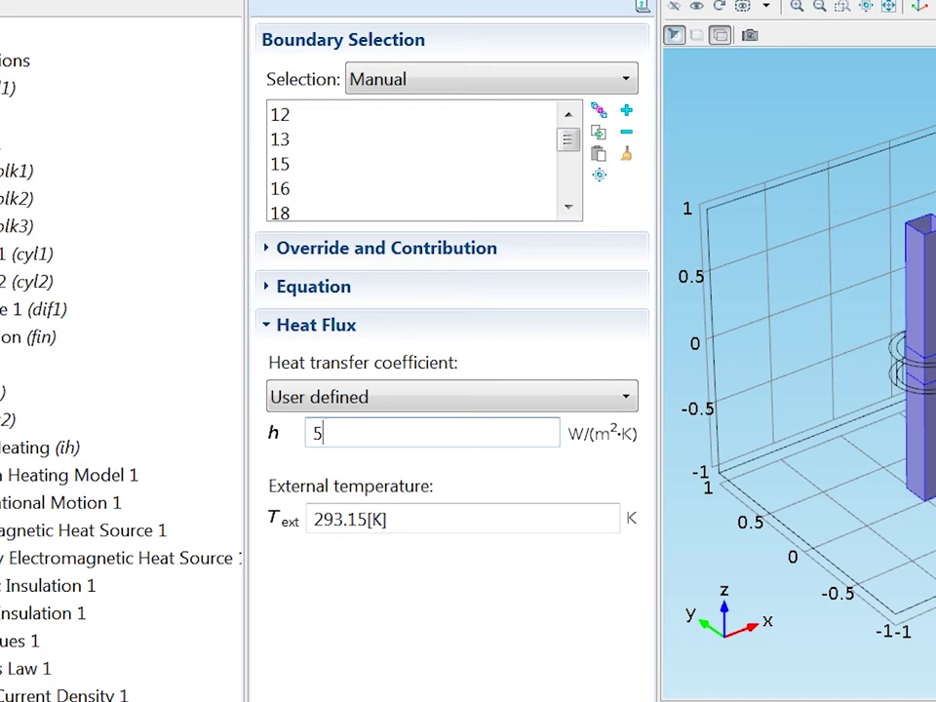
left_click(599, 112)
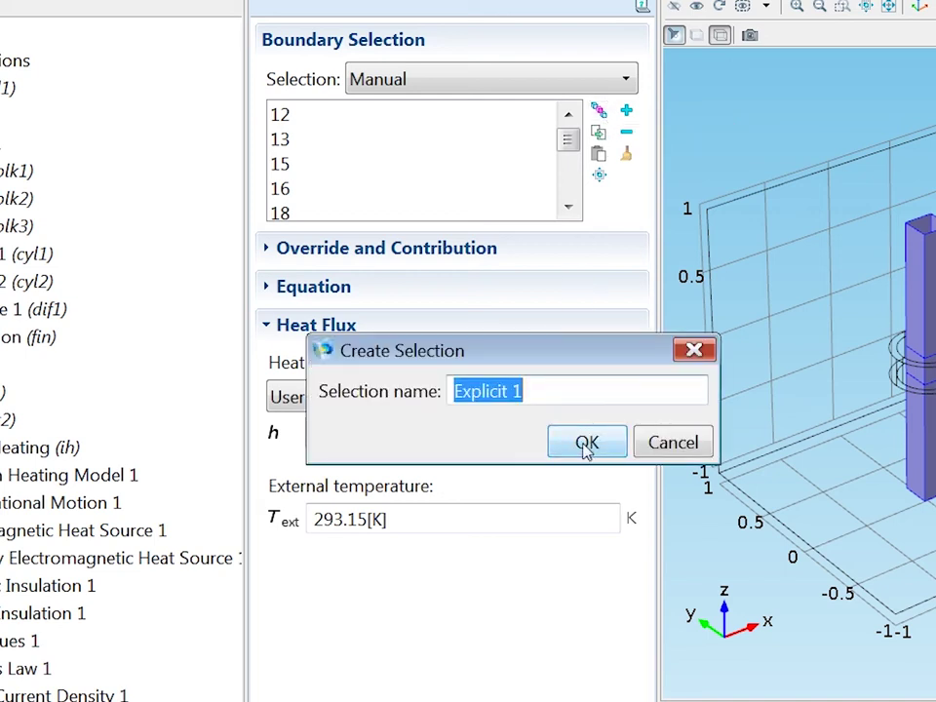
left_click(586, 445)
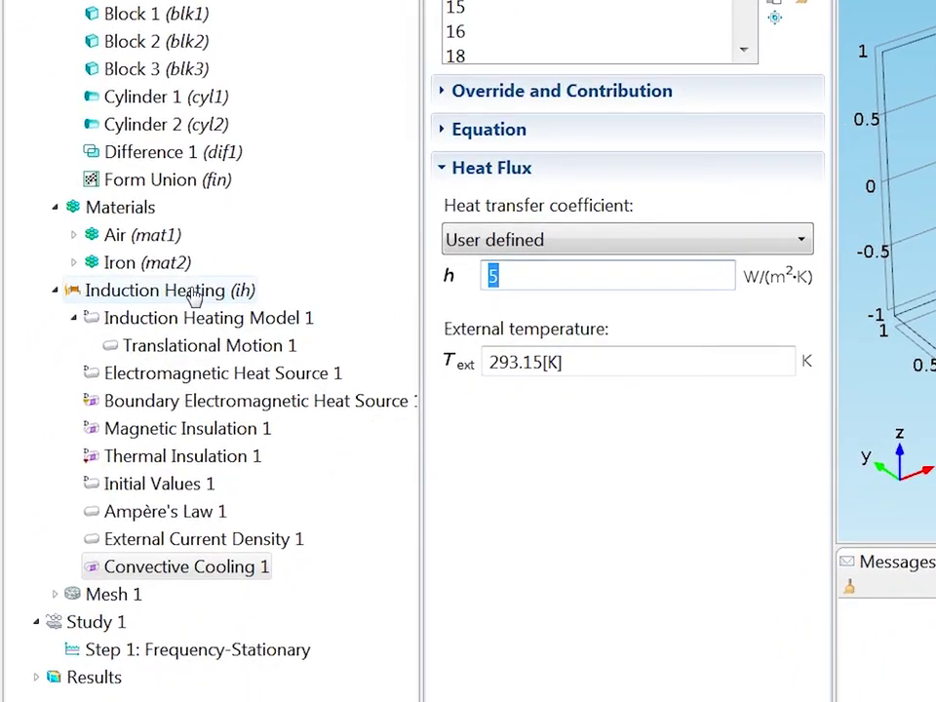
- Add Surface-to-Ambient Radiation applied to the Explicit 1 boundaries
right_click(193, 294)
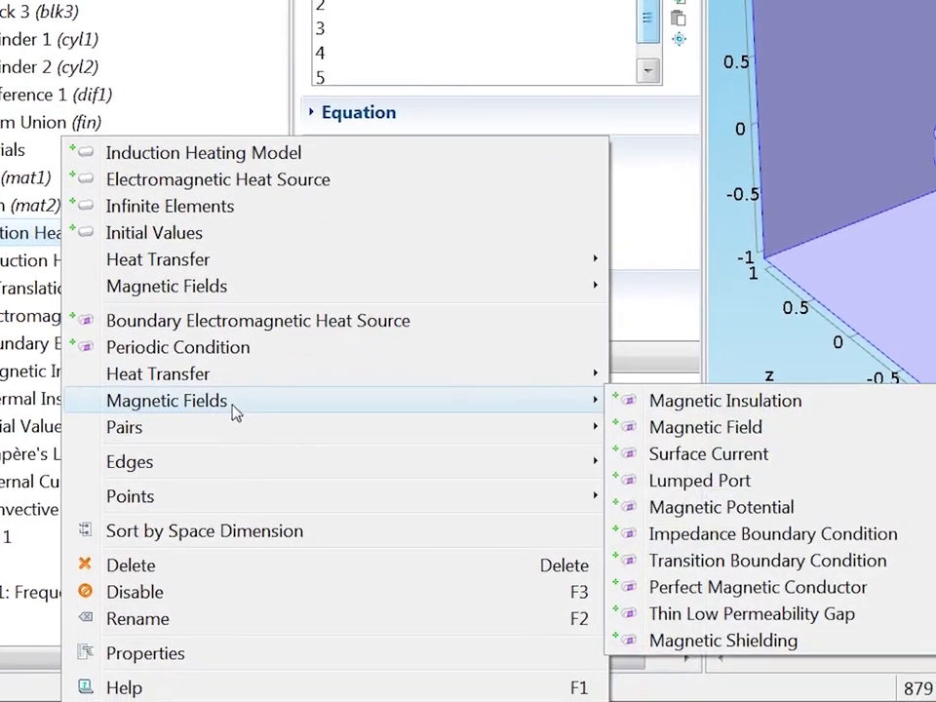
mouse_move(330, 419)
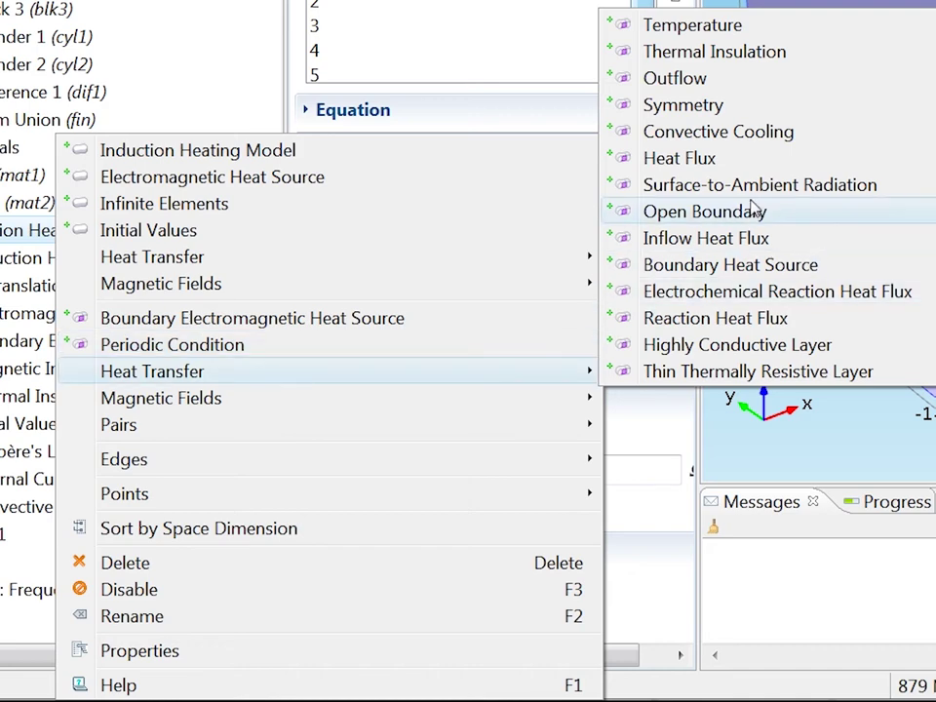
left_click(758, 186)
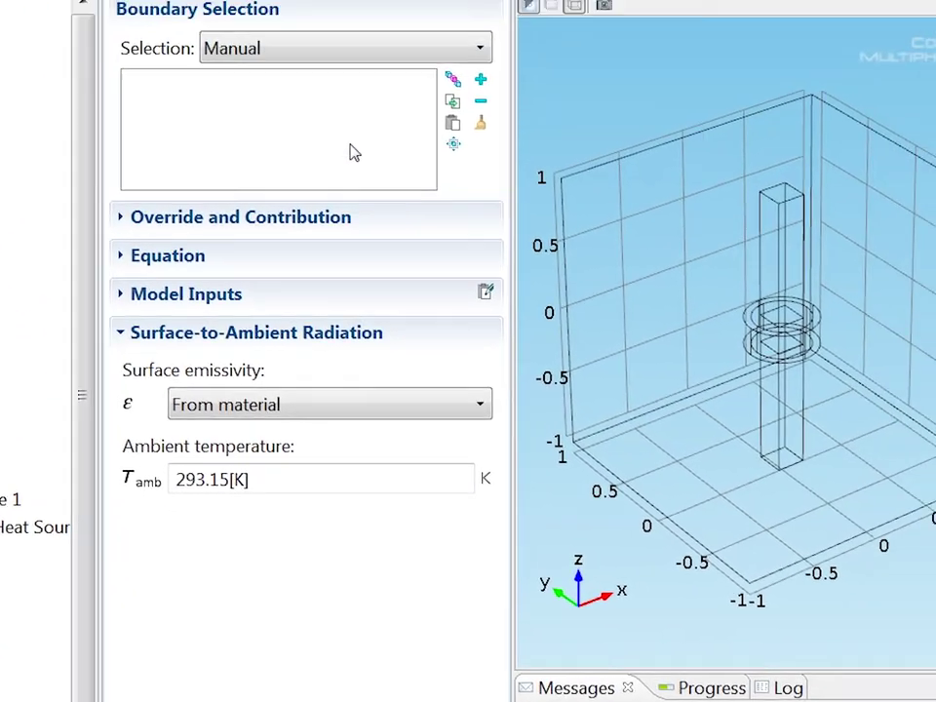
left_click(310, 144)
left_click(207, 220)
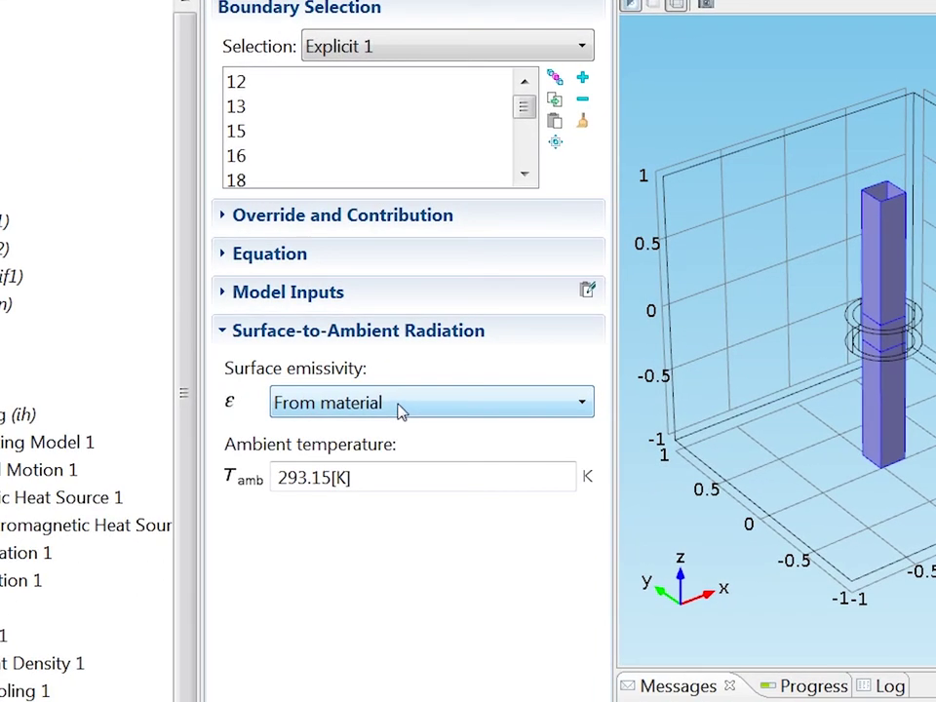
- Make the surface emissivity user defined with value 0.5
left_click(330, 446)
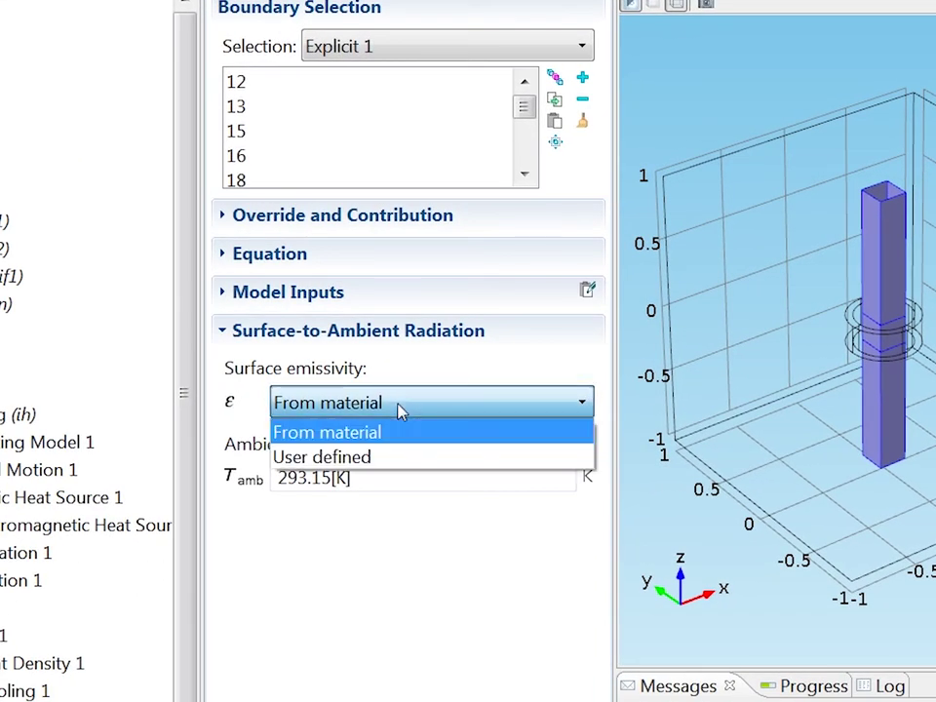
left_click(376, 455)
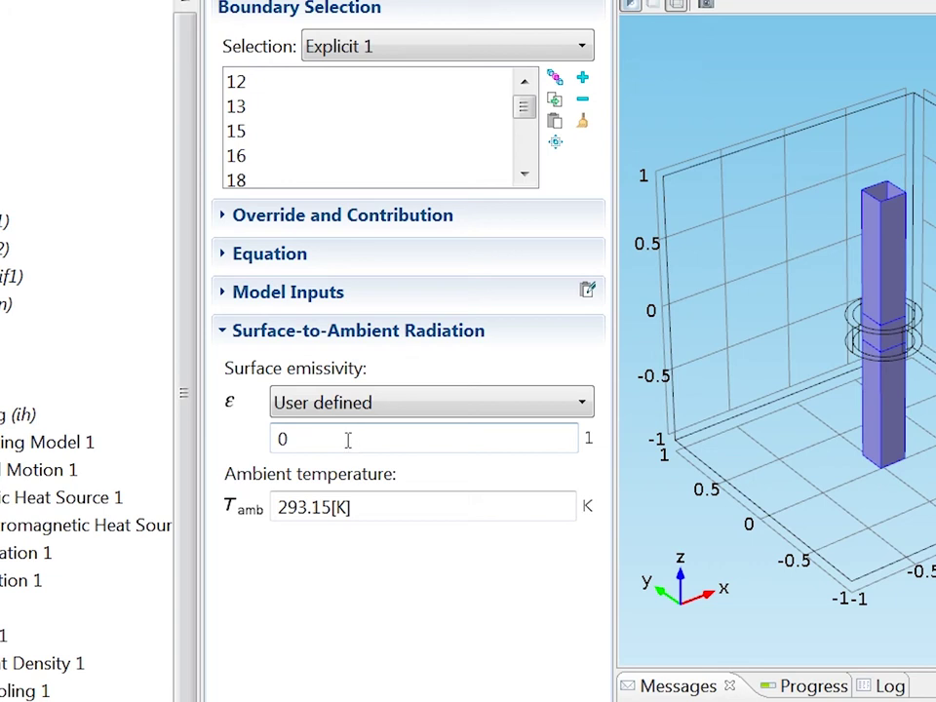
double_click(348, 440)
type("0.5")
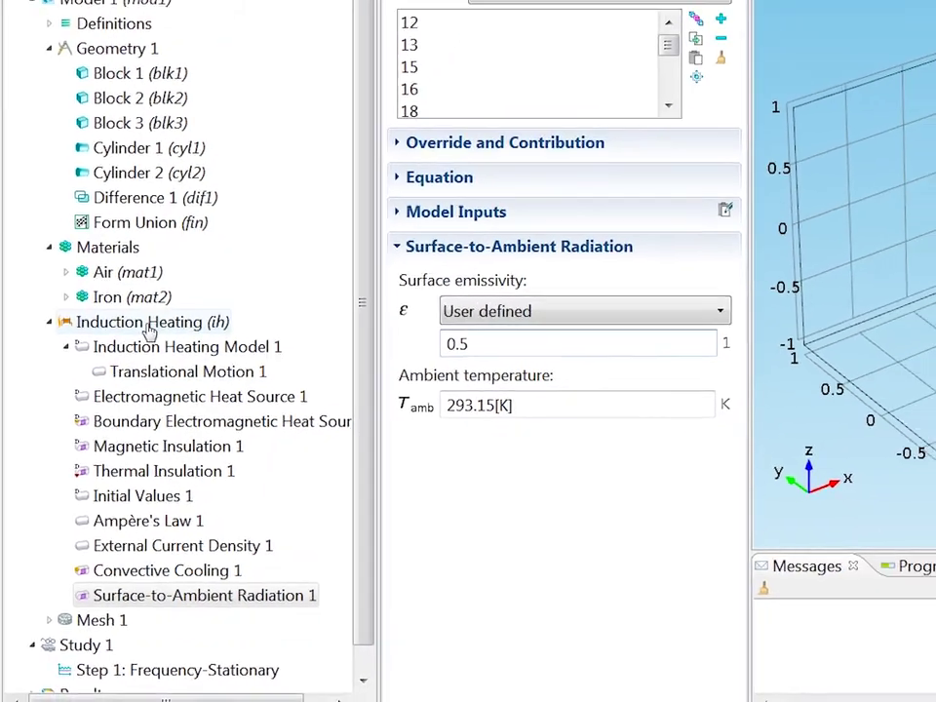
- Add a Temperature condition on boundary 14, the billet's bottom face, set to 1000[degC]
right_click(166, 298)
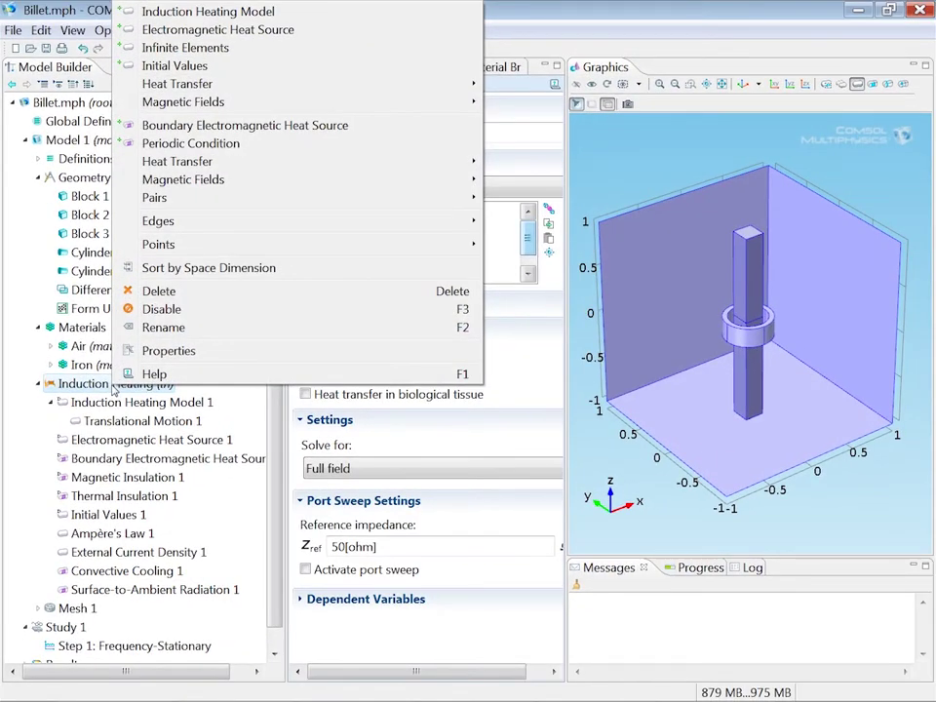
mouse_move(209, 164)
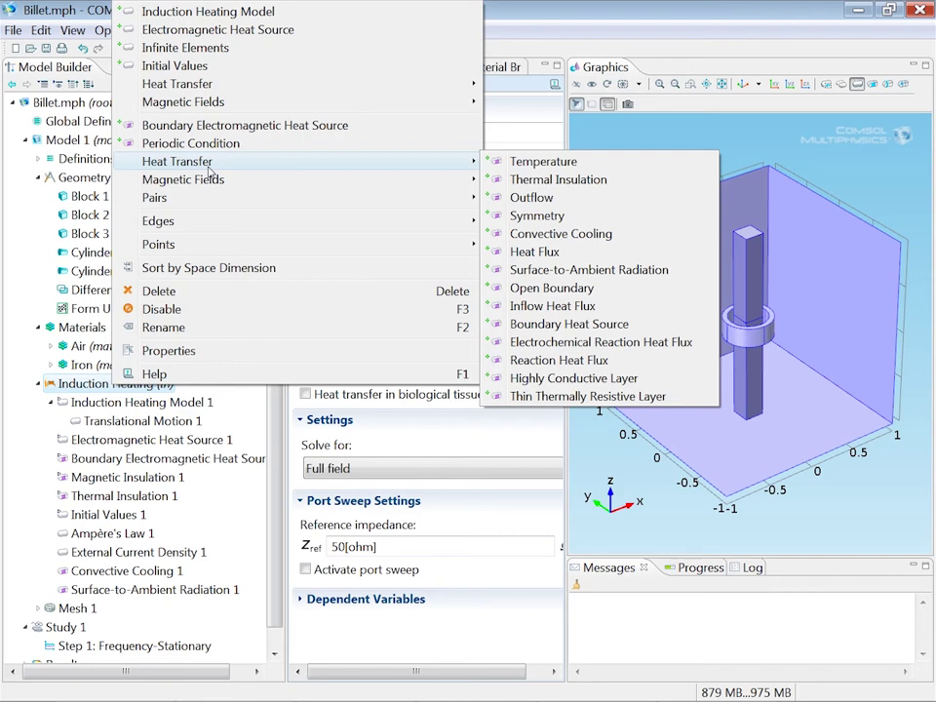
left_click(551, 167)
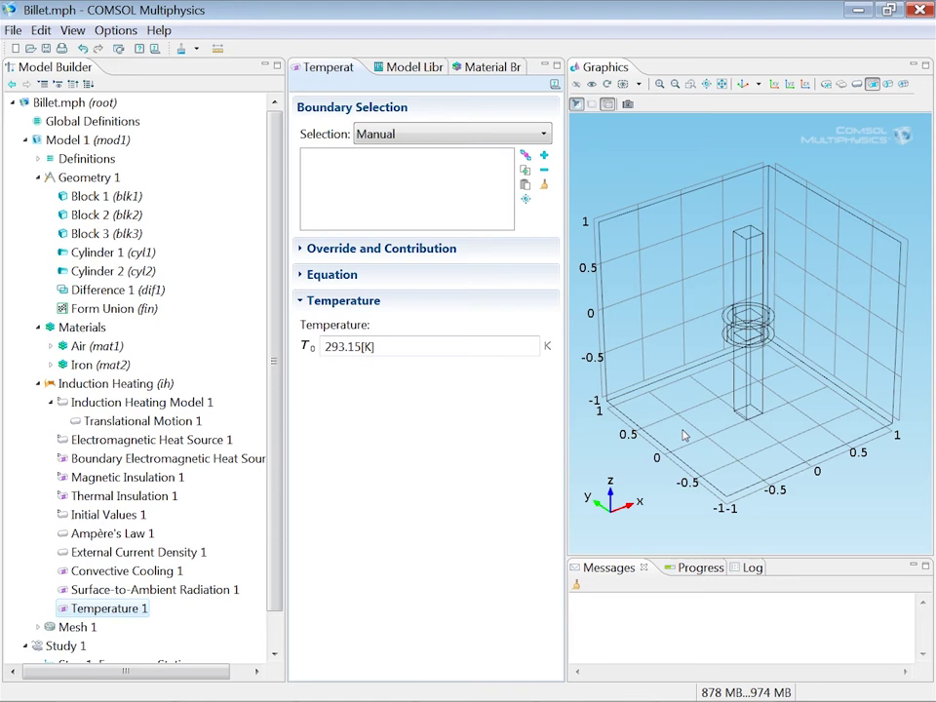
left_click(751, 413)
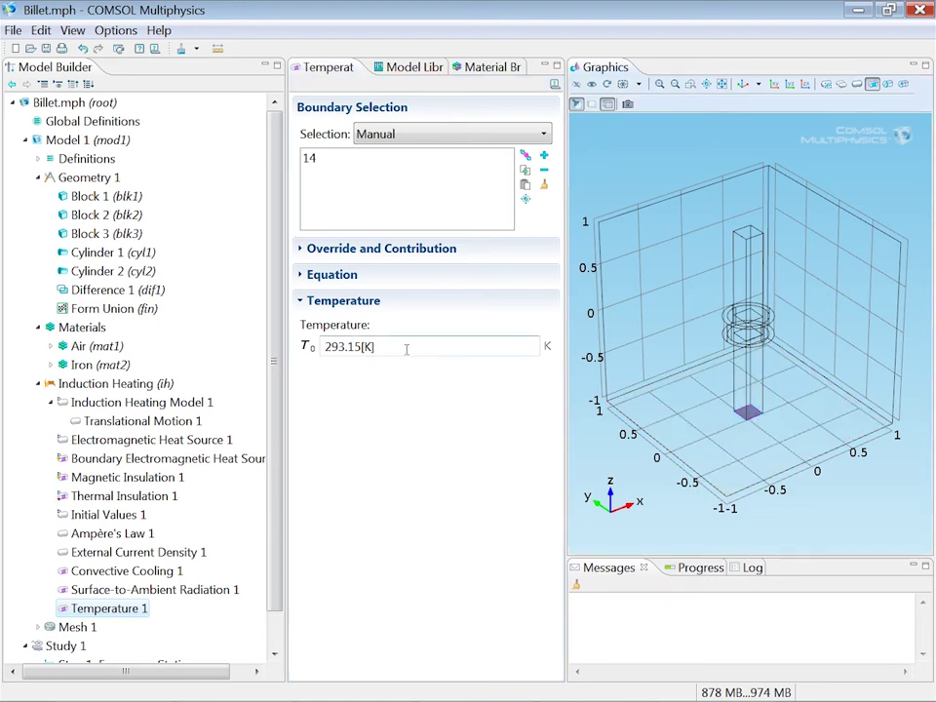
left_click_drag(407, 349, 309, 342)
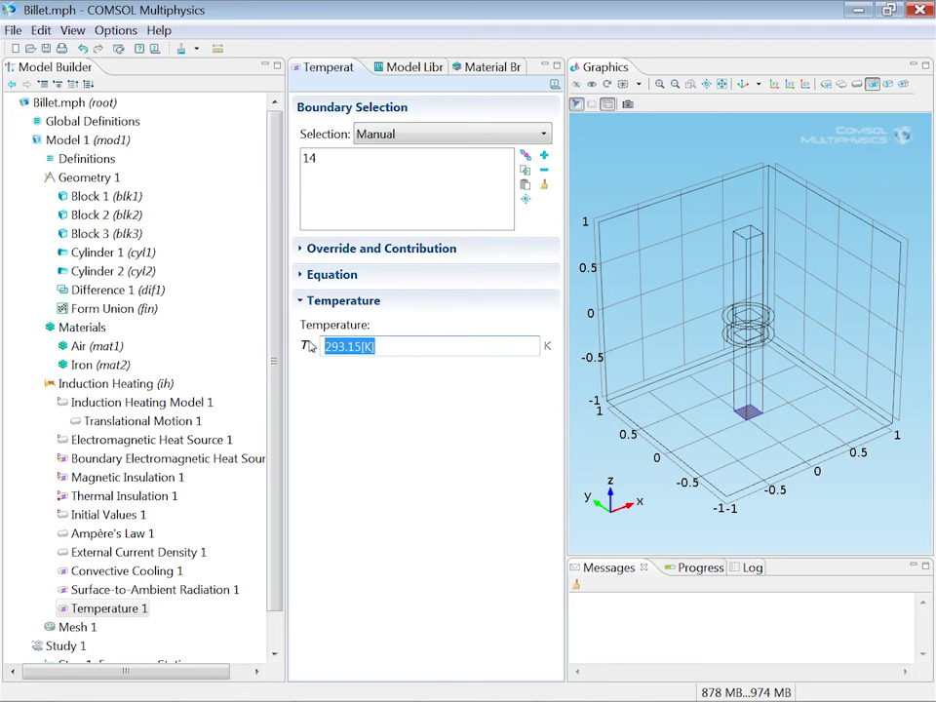
type("1000")
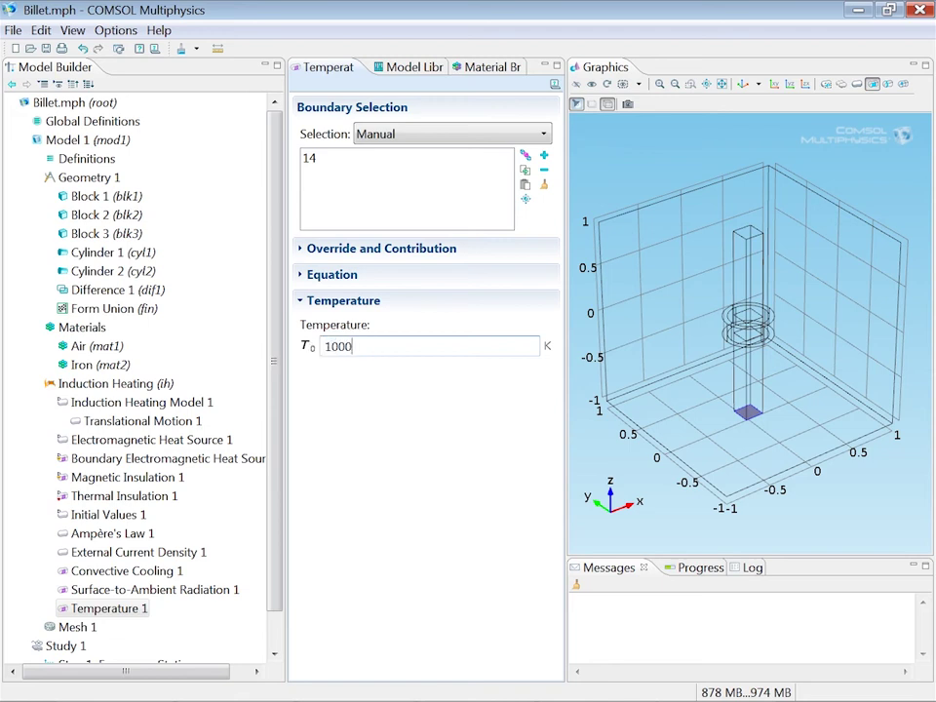
type("[degC")
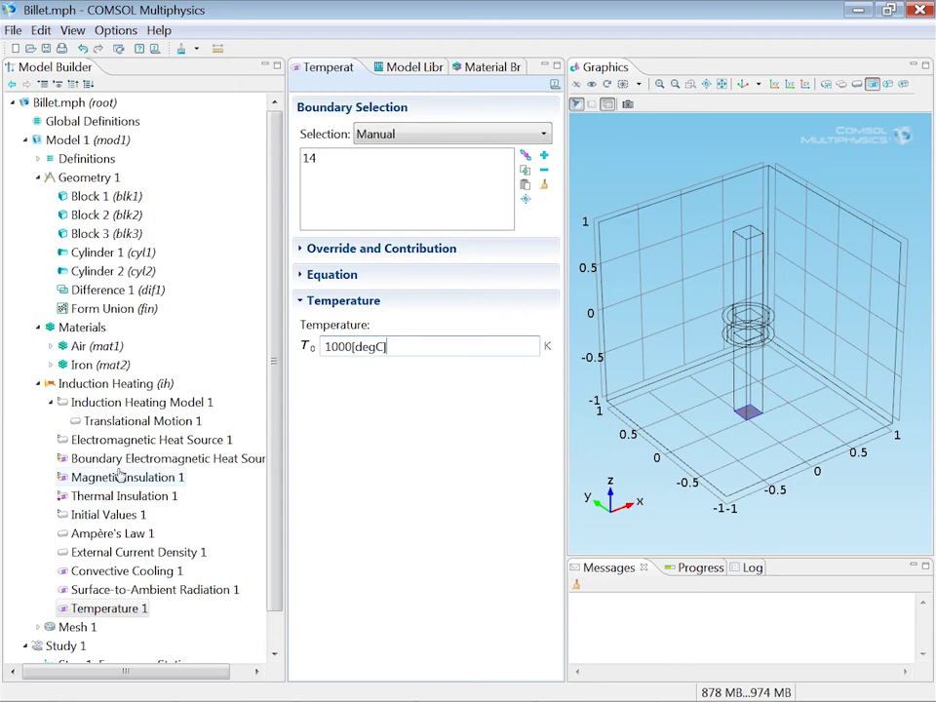
- Add an Outflow heat-transfer condition to Induction Heating for boundary 21, the billet's top face
right_click(91, 385)
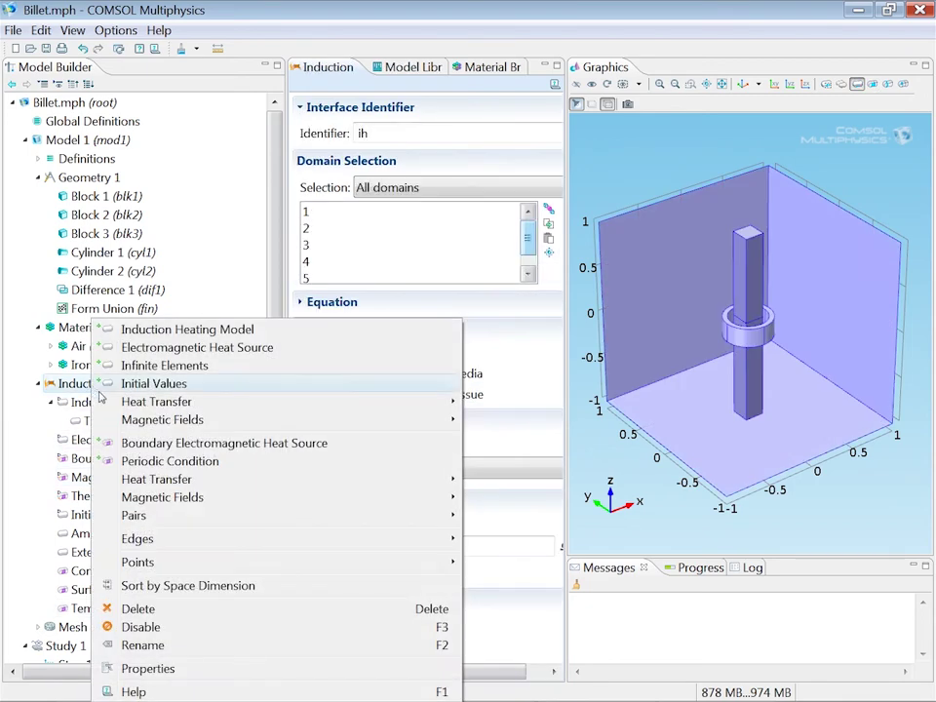
mouse_move(170, 483)
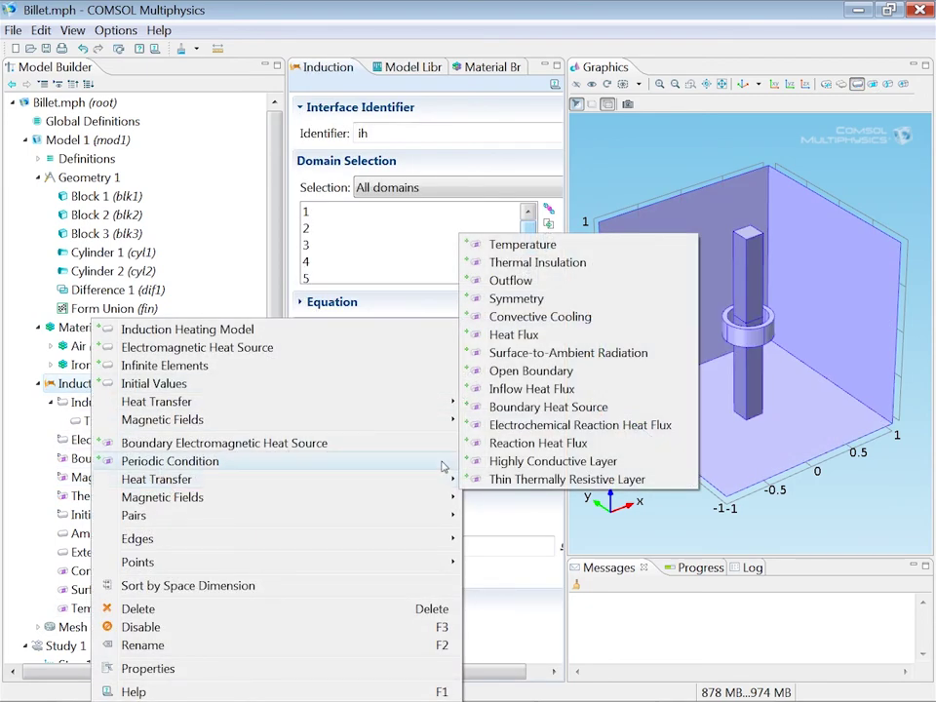
left_click(512, 281)
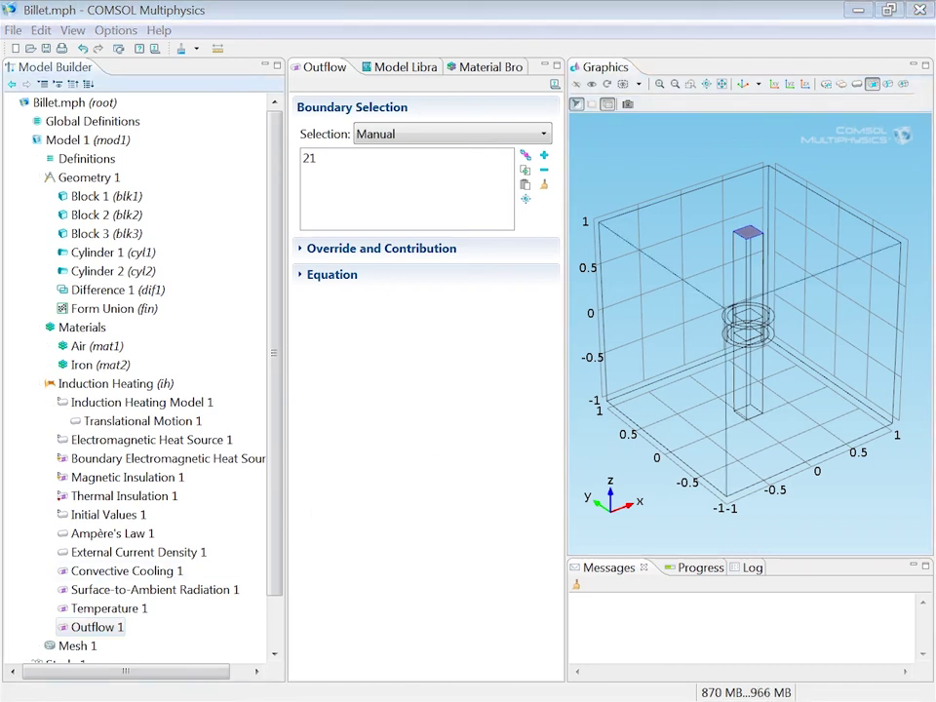
- Add a Free Tetrahedral operation to Mesh 1 with Coarser overall element size
left_click(38, 384)
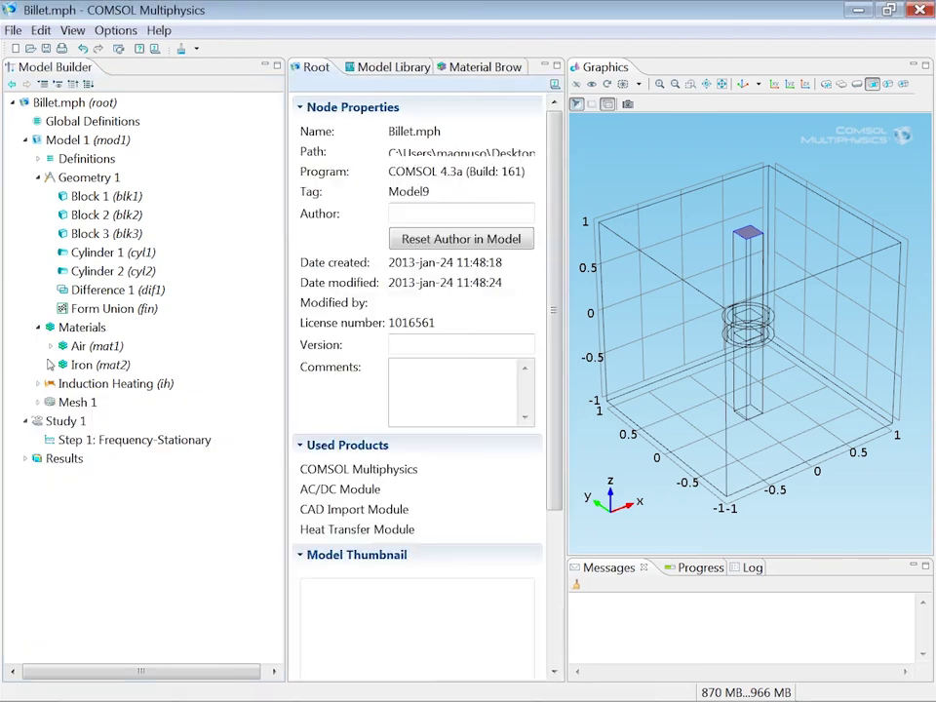
left_click(39, 329)
left_click(38, 177)
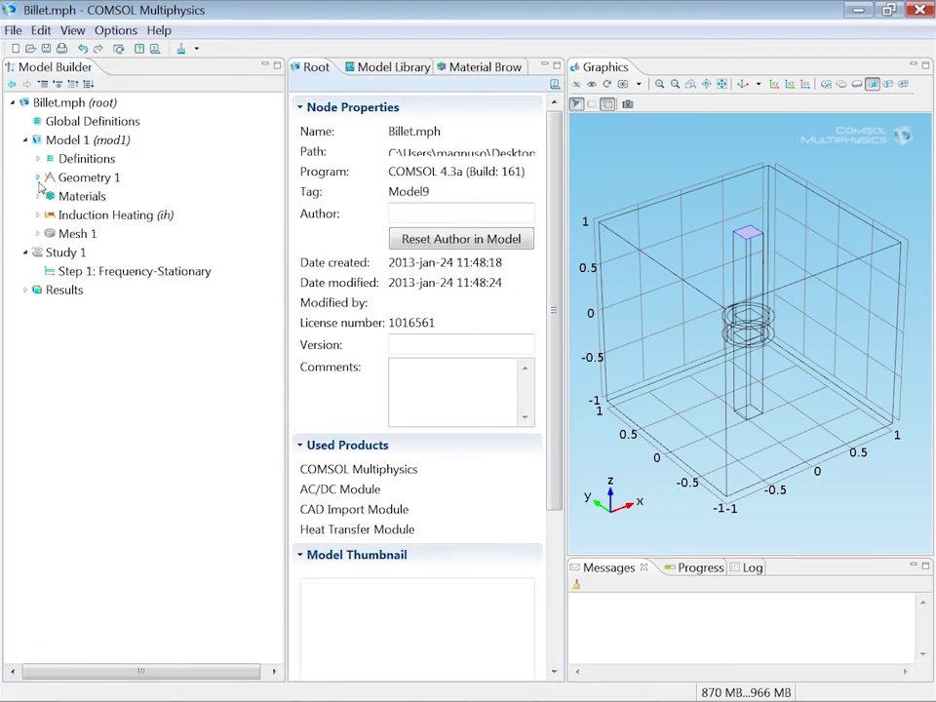
left_click(66, 234)
right_click(80, 236)
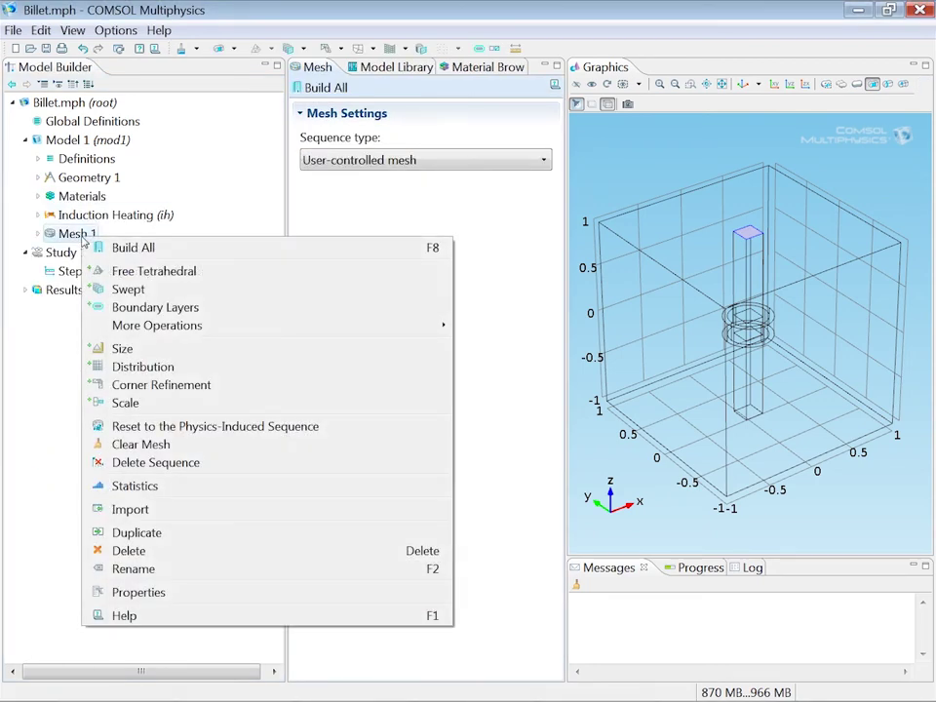
left_click(143, 274)
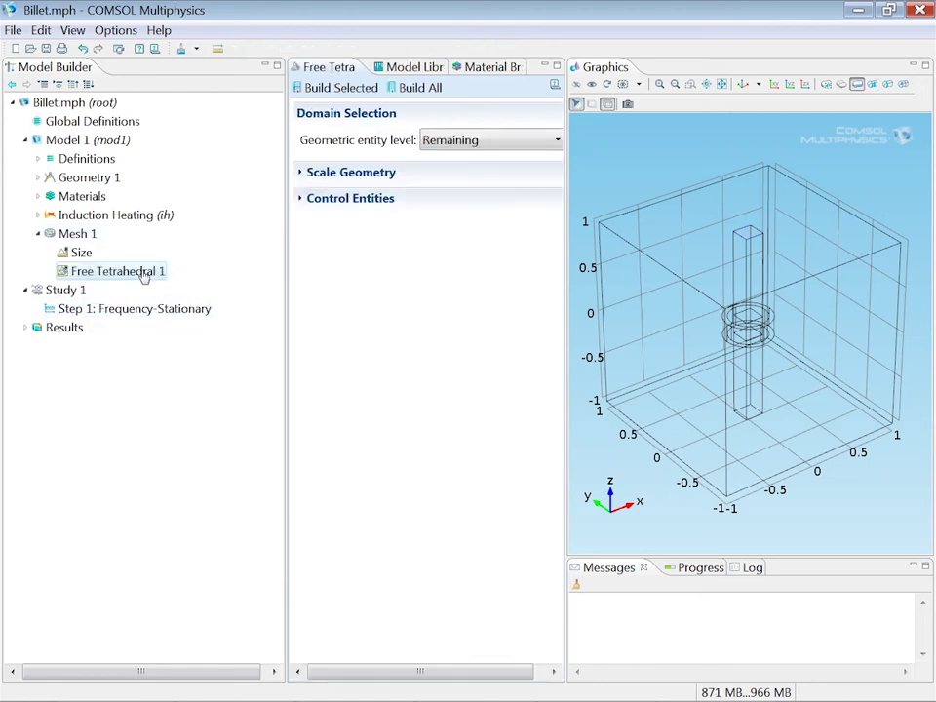
left_click(76, 253)
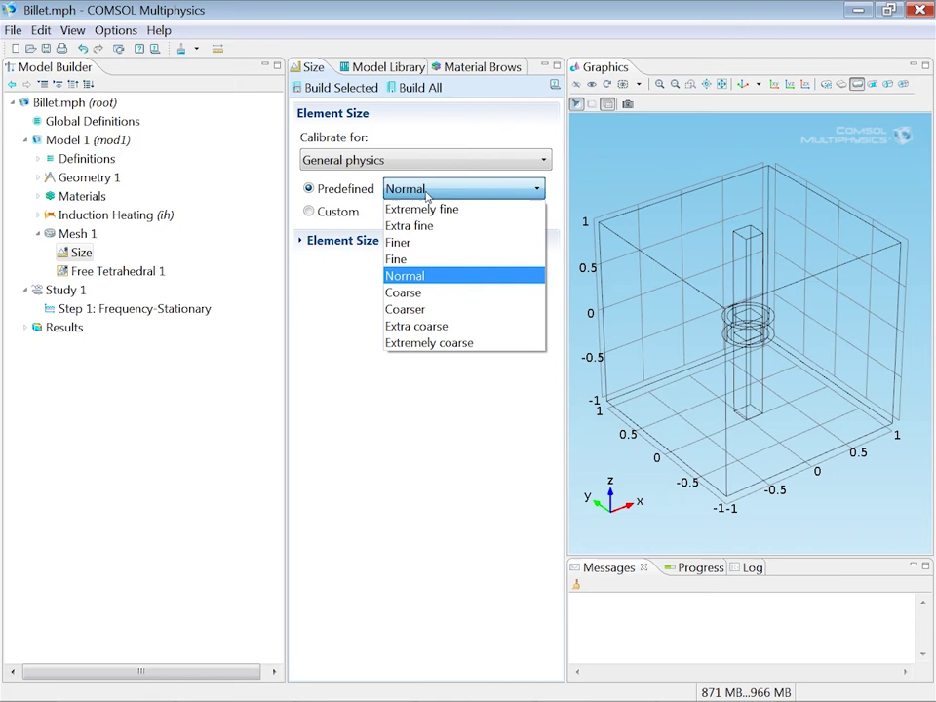
left_click(426, 310)
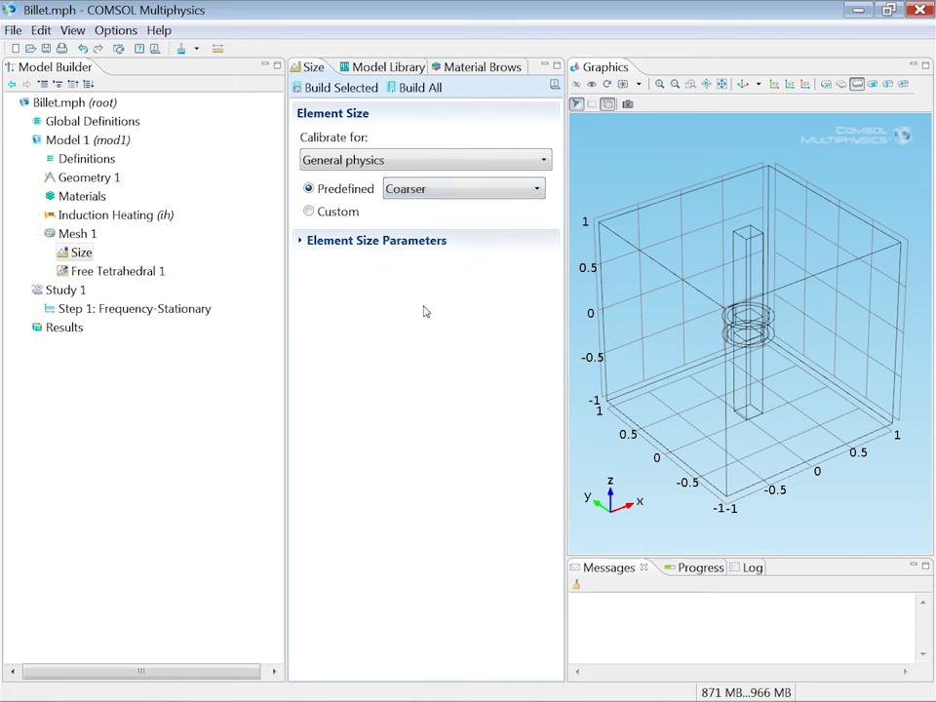
- Add a Size 1 setting limiting domain 5, the billet rod, to 0.04 m maximum elements
right_click(122, 278)
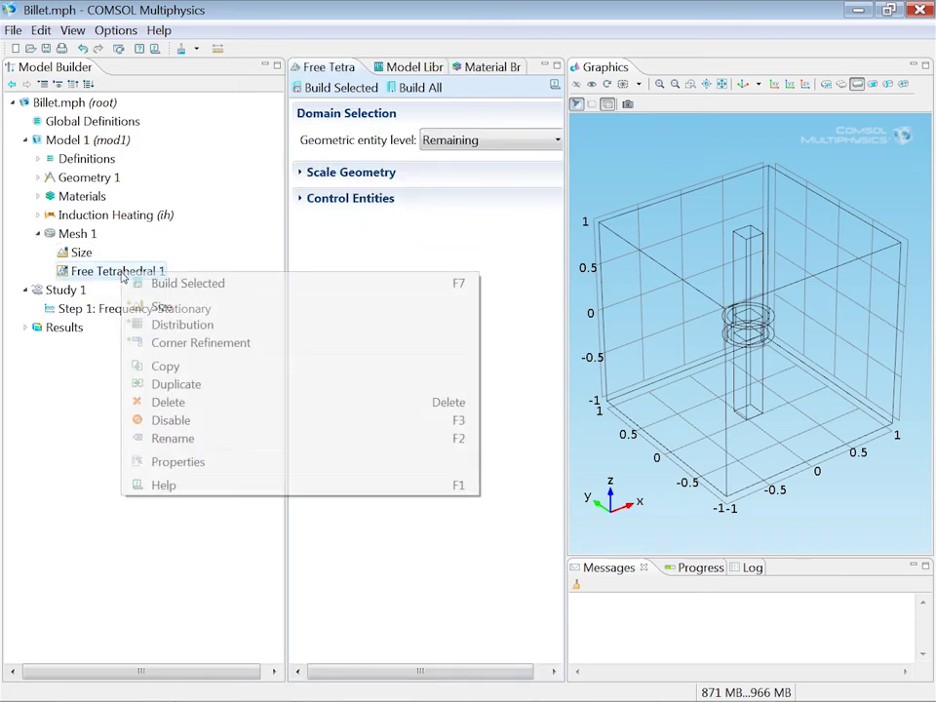
left_click(162, 308)
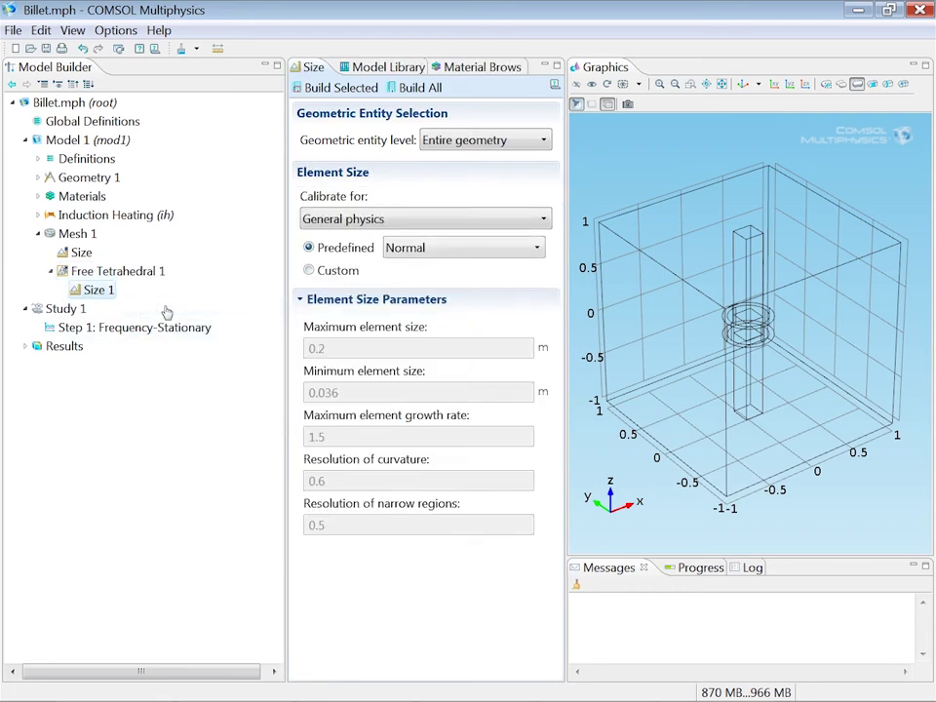
left_click(455, 142)
left_click(457, 174)
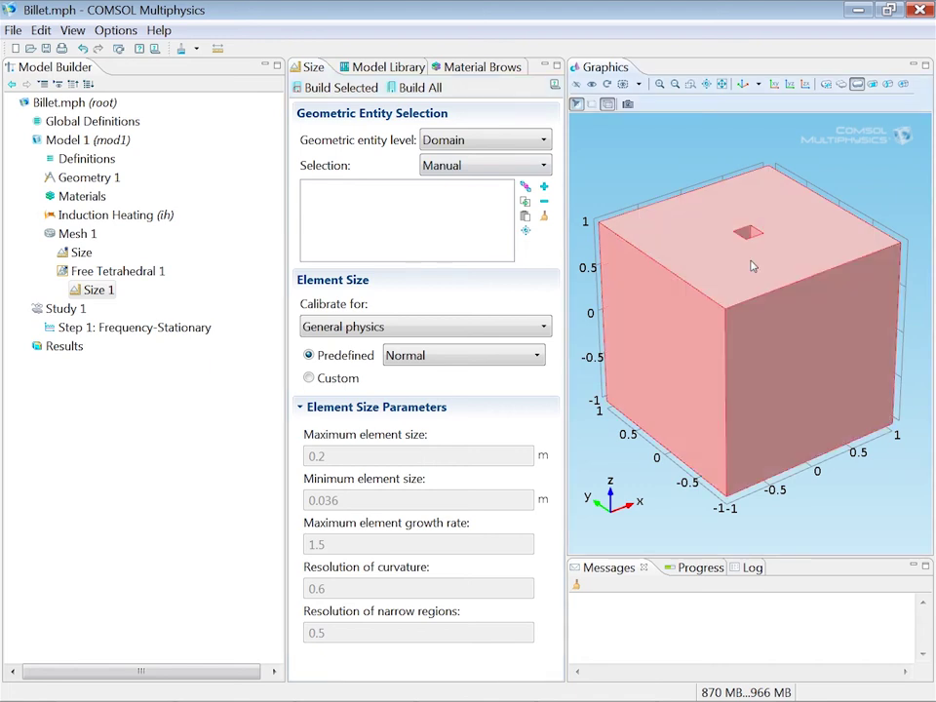
left_click(751, 265)
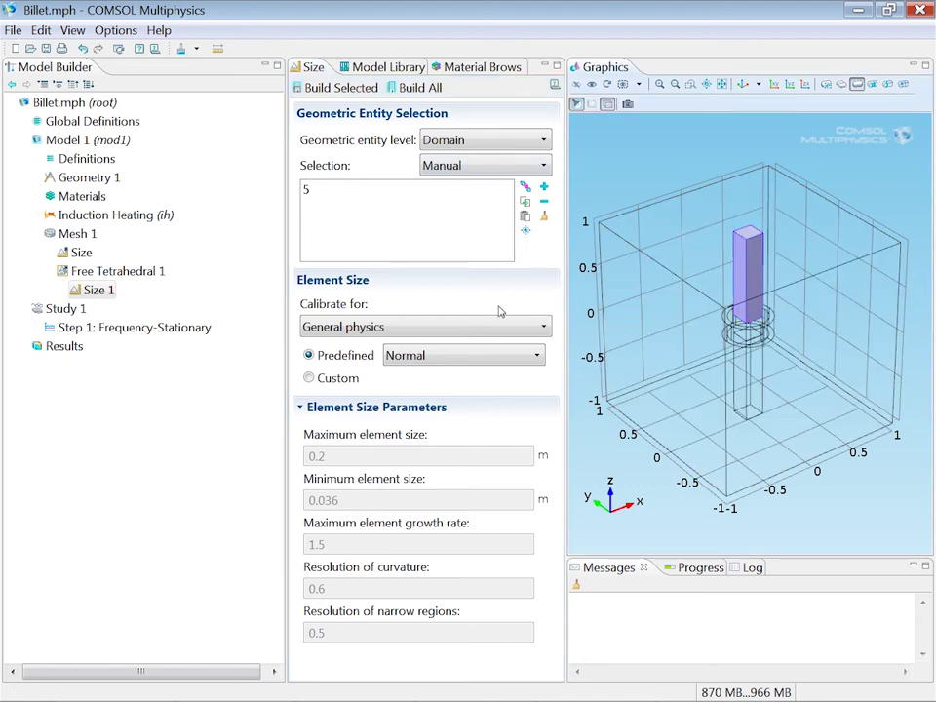
left_click(309, 378)
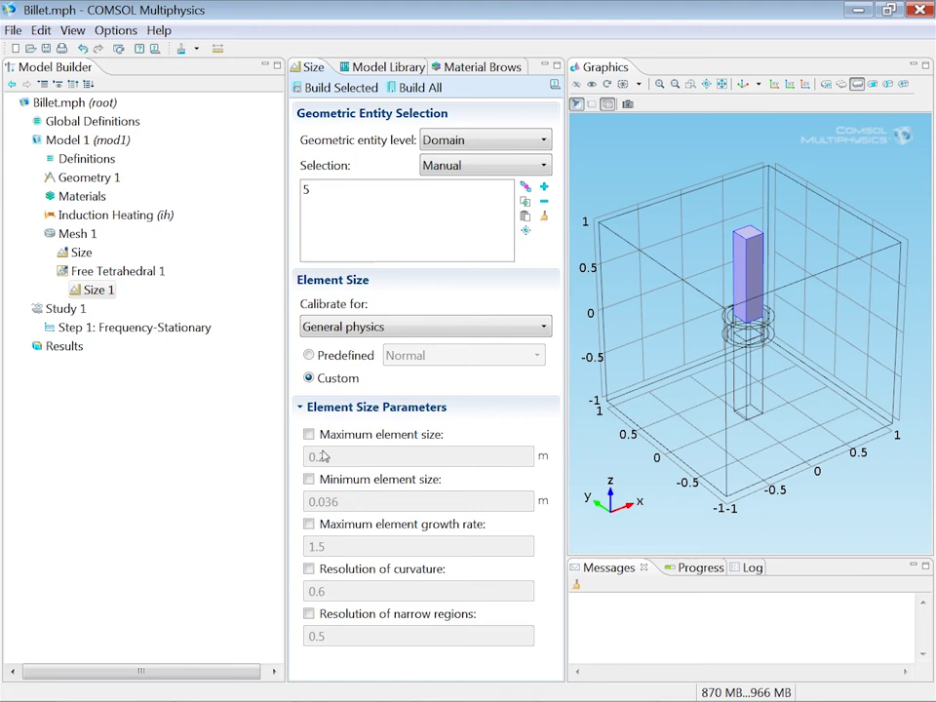
left_click(309, 435)
left_click(337, 458)
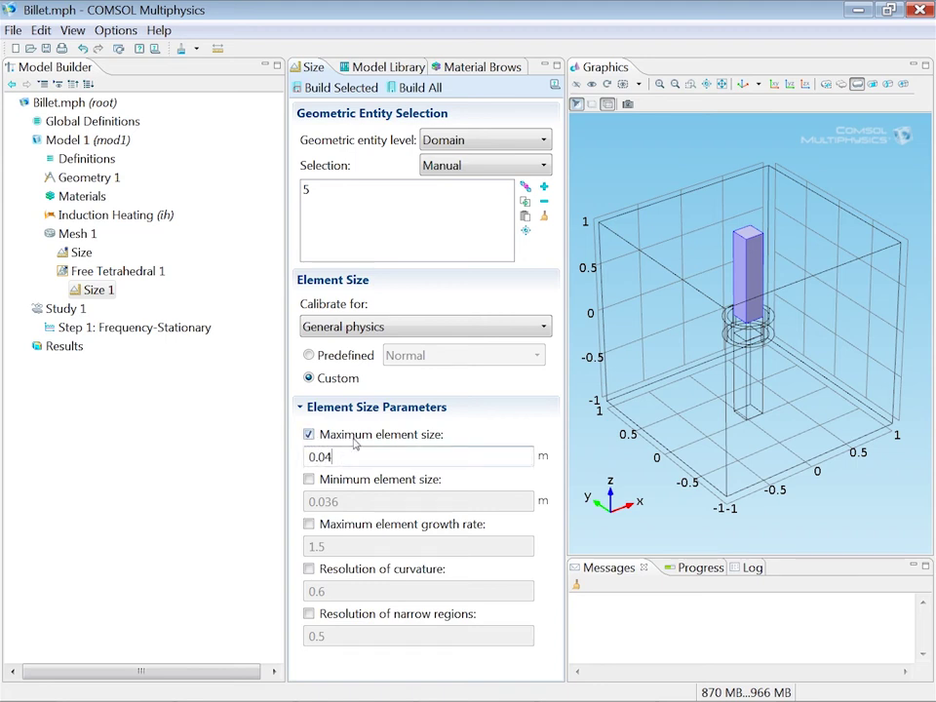
- Duplicate Size 1 as Size 2 on domain 4 with a 0.02 m maximum element size
right_click(98, 291)
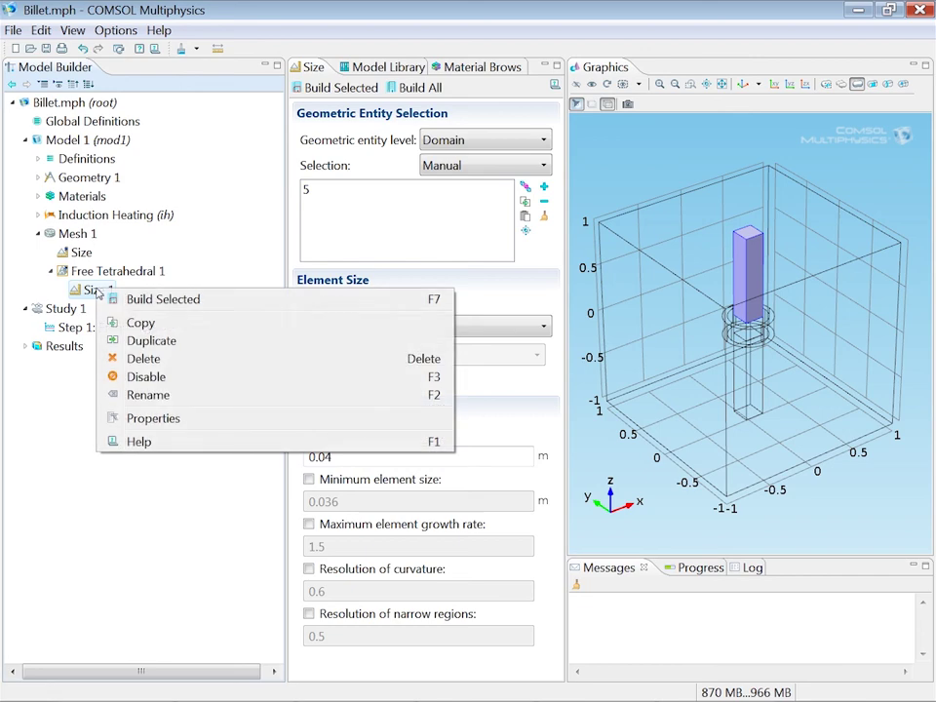
left_click(146, 341)
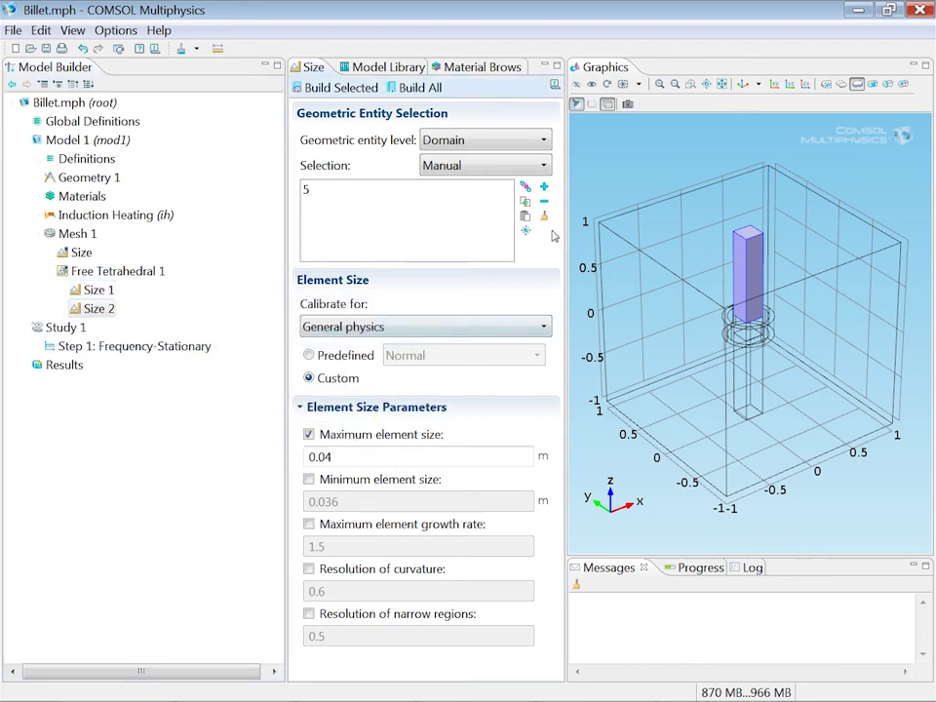
left_click(545, 216)
left_click(757, 337)
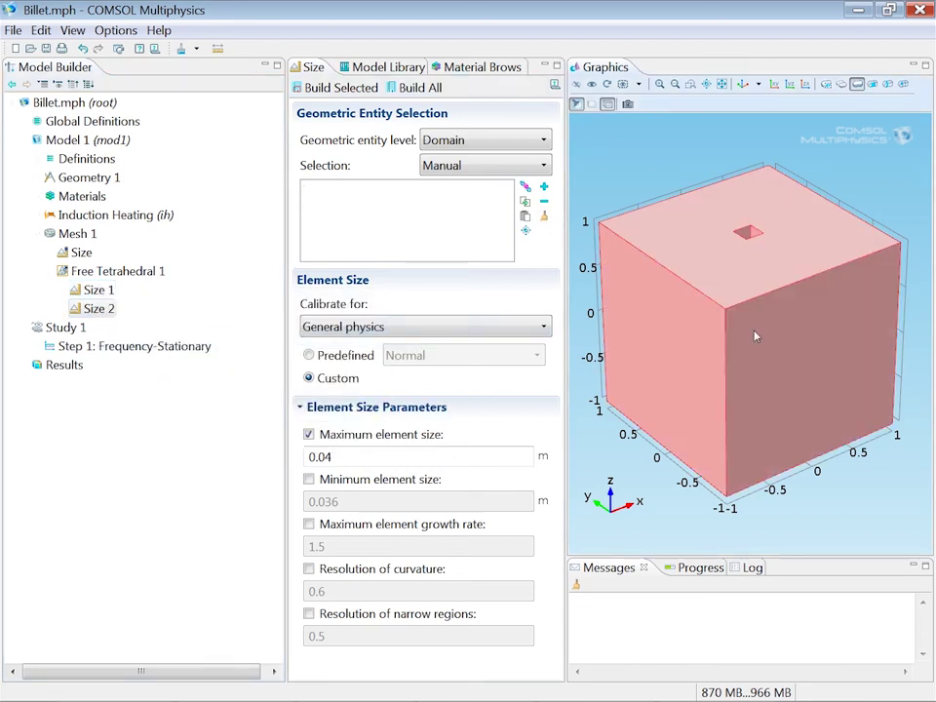
left_click(757, 337)
right_click(756, 336)
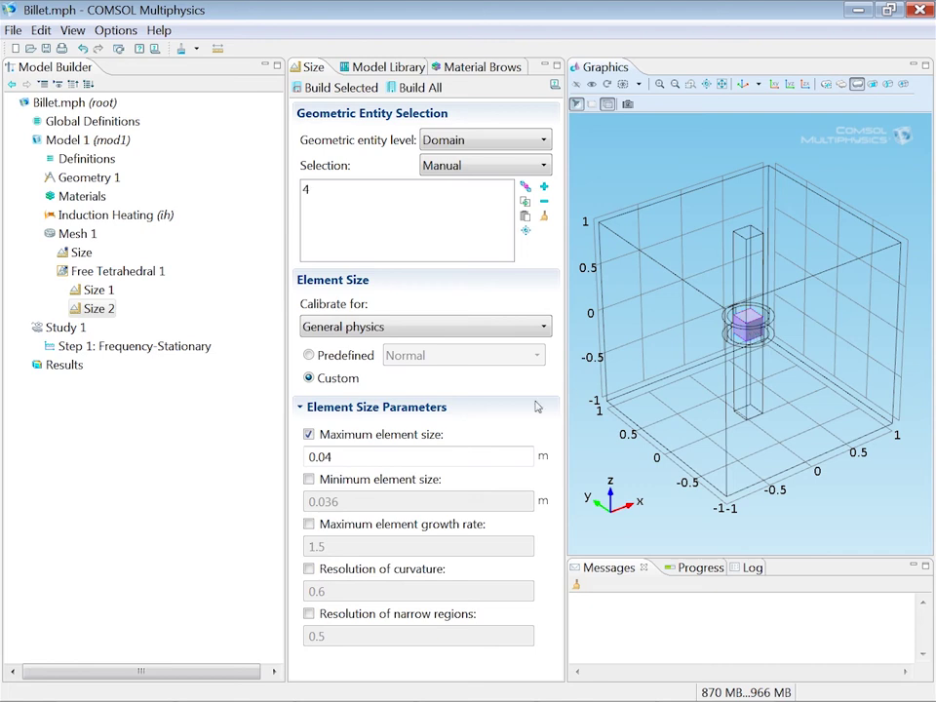
left_click(390, 455)
key("BackSpace")
type("2")
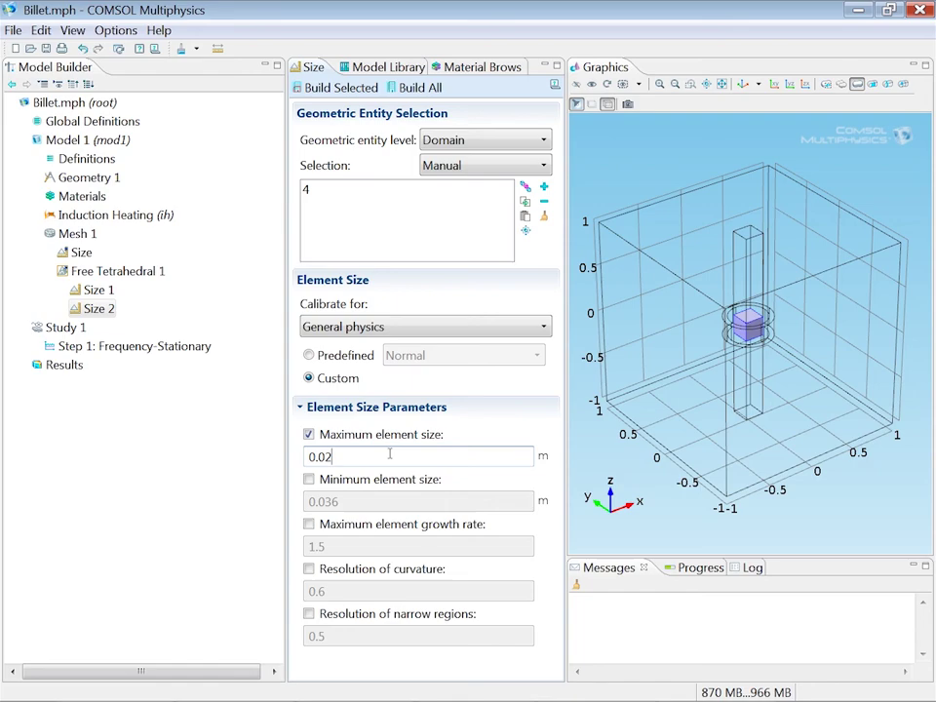
- Build the full mesh, hide the box's top and two front faces, and zoom onto the billet
right_click(82, 239)
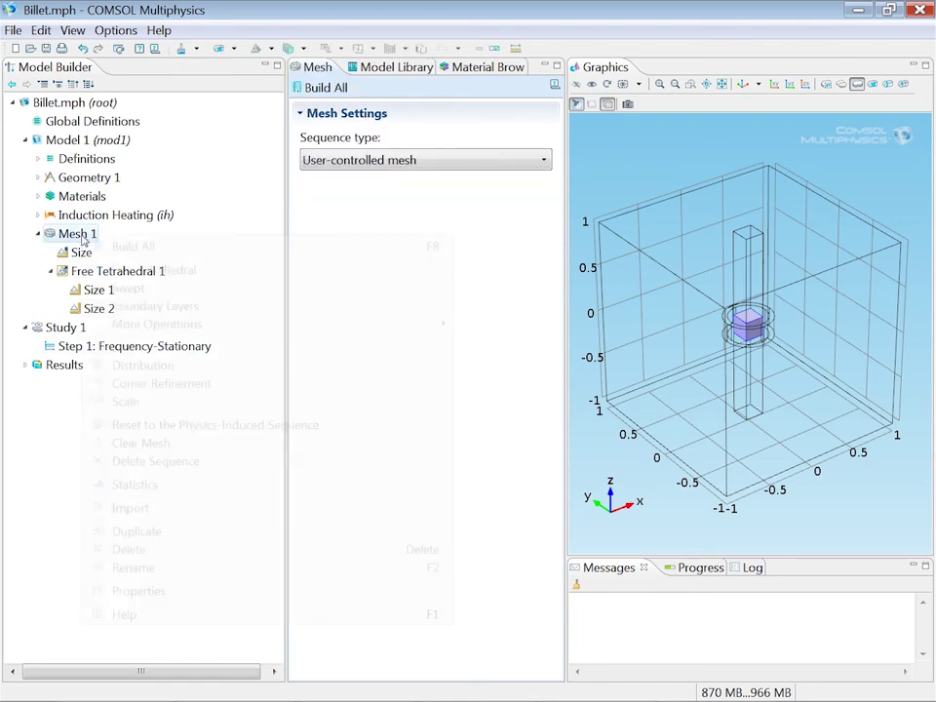
left_click(146, 247)
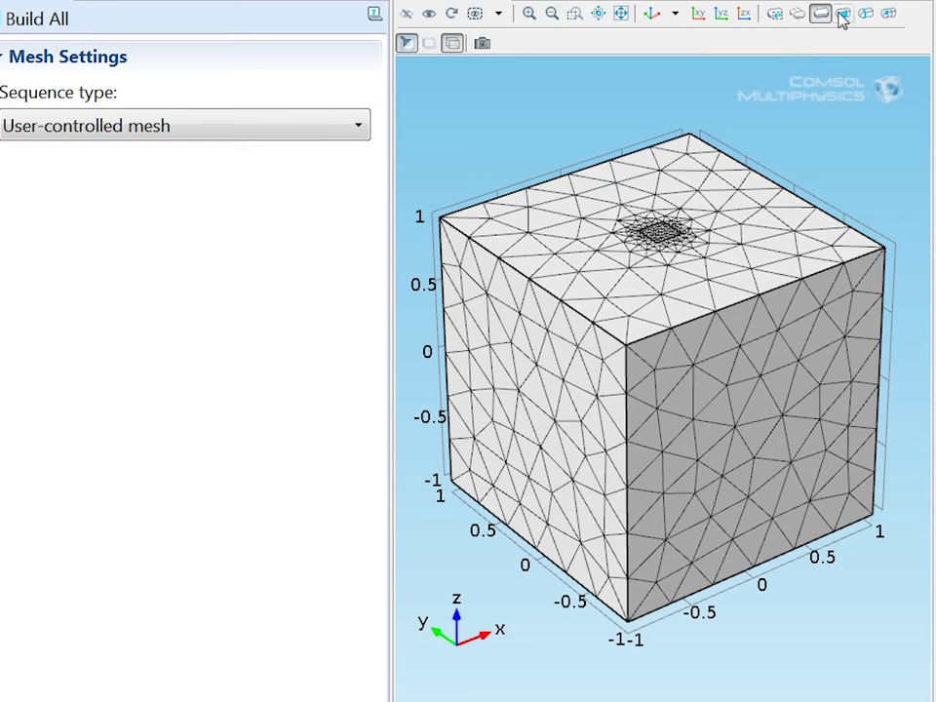
left_click(843, 13)
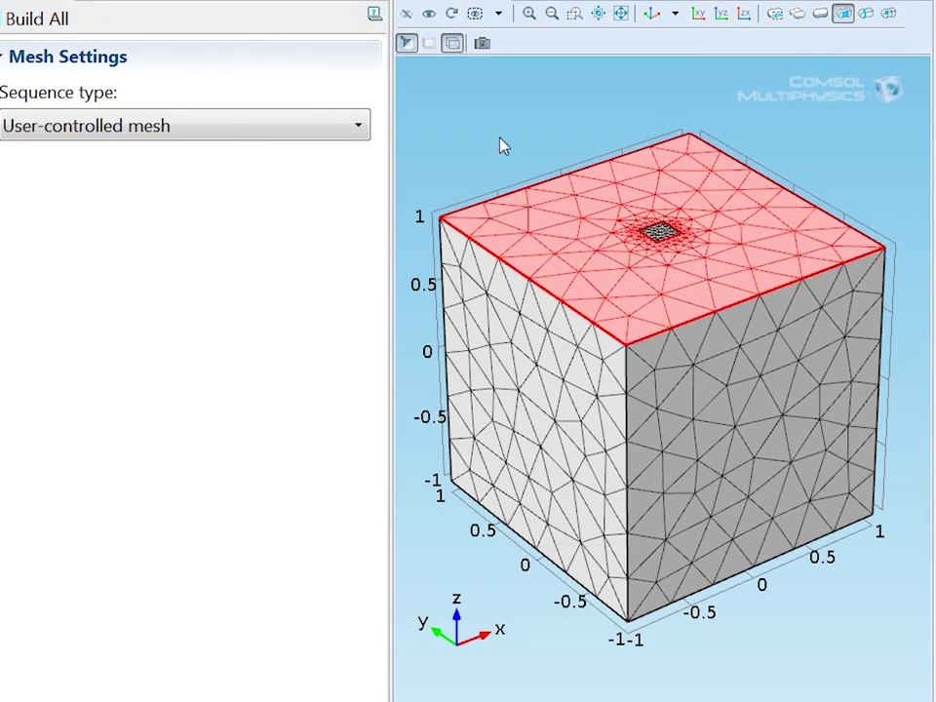
left_click(406, 12)
left_click(512, 335)
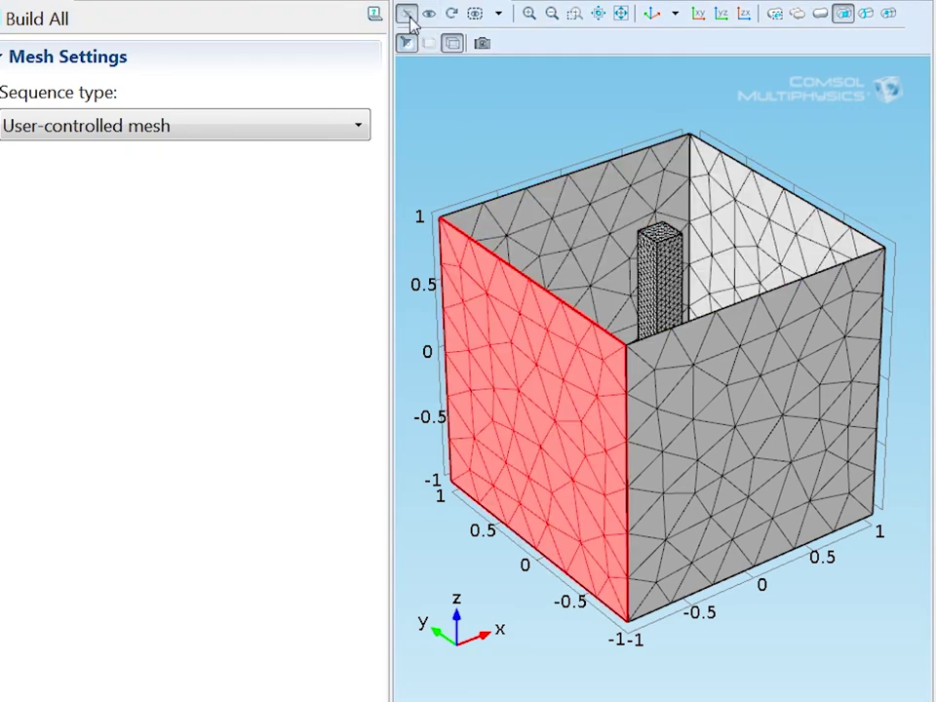
left_click(407, 15)
left_click(664, 389)
left_click(407, 13)
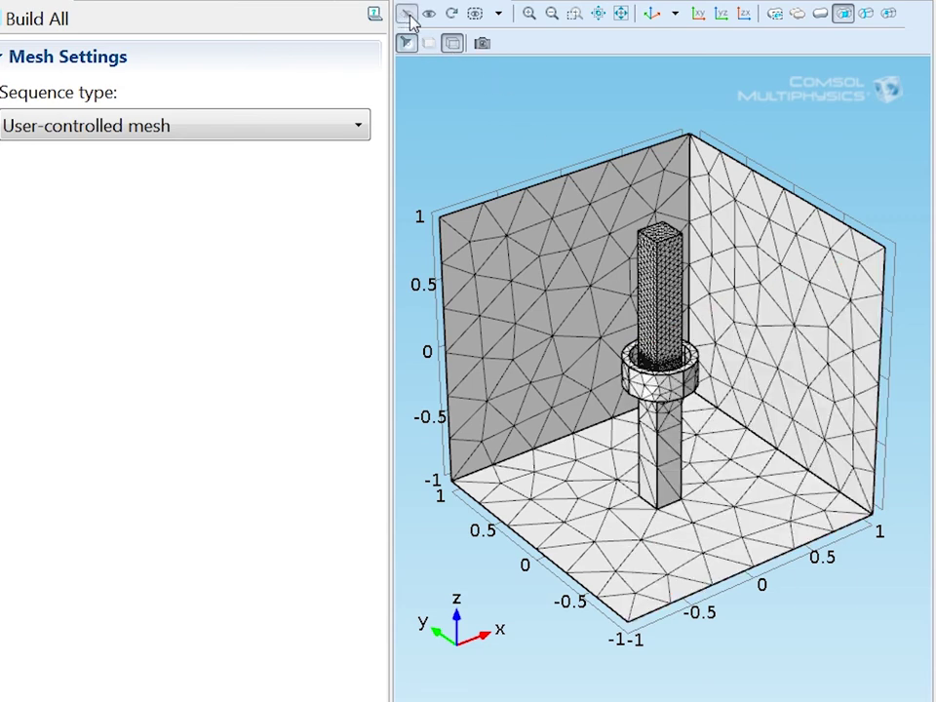
left_click(529, 12)
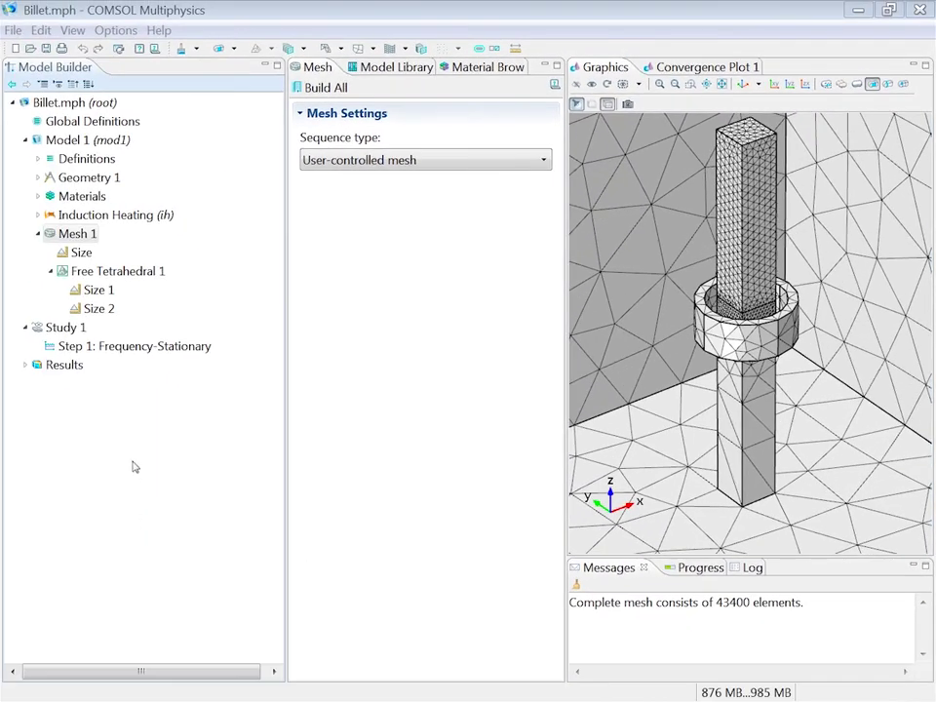
- Change Step 1: Frequency-Stationary frequency from 1[kHz] to 50[Hz]
left_click(152, 348)
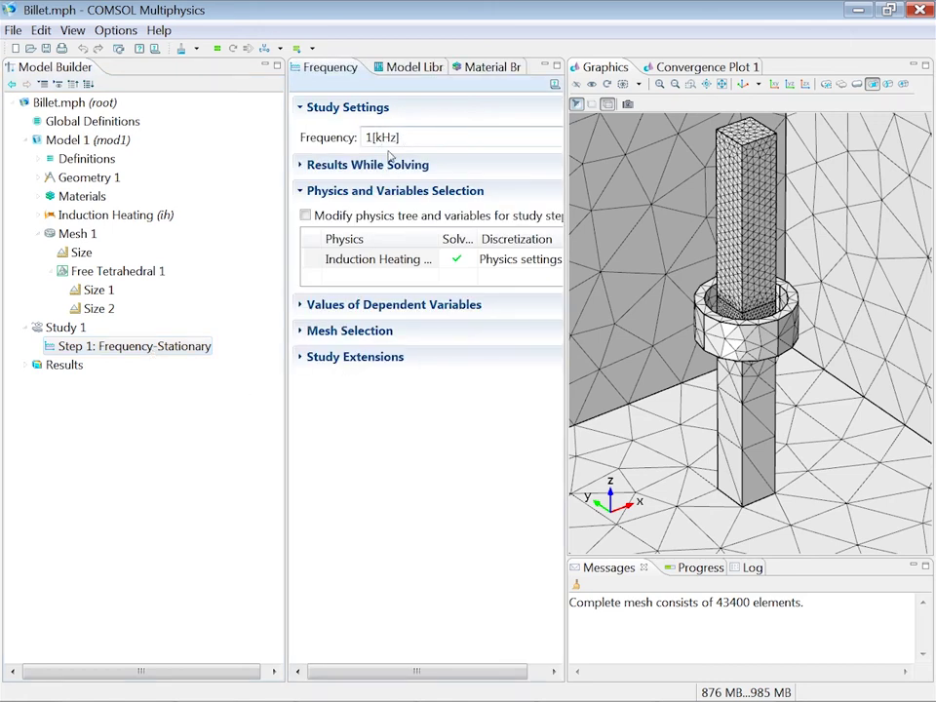
key("BackSpace")
key("BackSpace")
type("50")
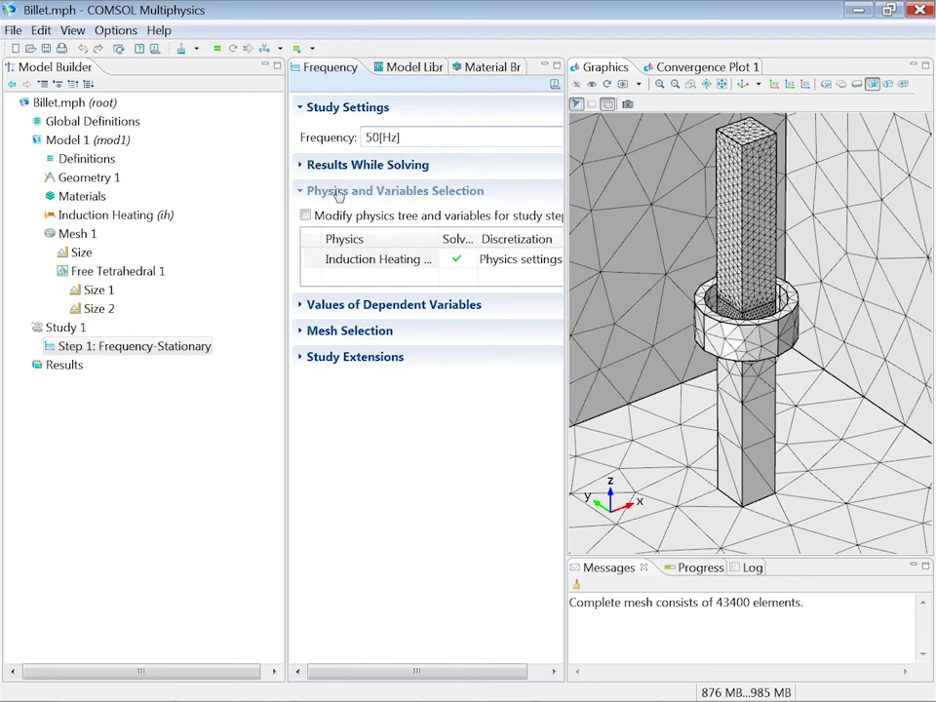
right_click(78, 332)
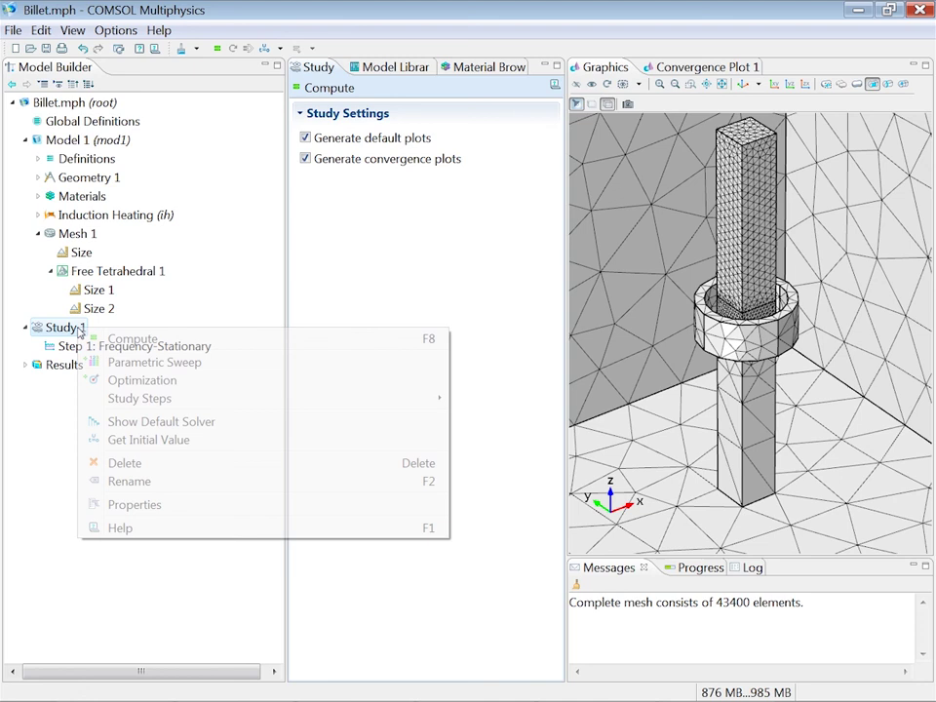
- Compute Study 1 and view the 1260.7–1401.5 K surface temperature plot maximised in default 3D view
left_click(132, 340)
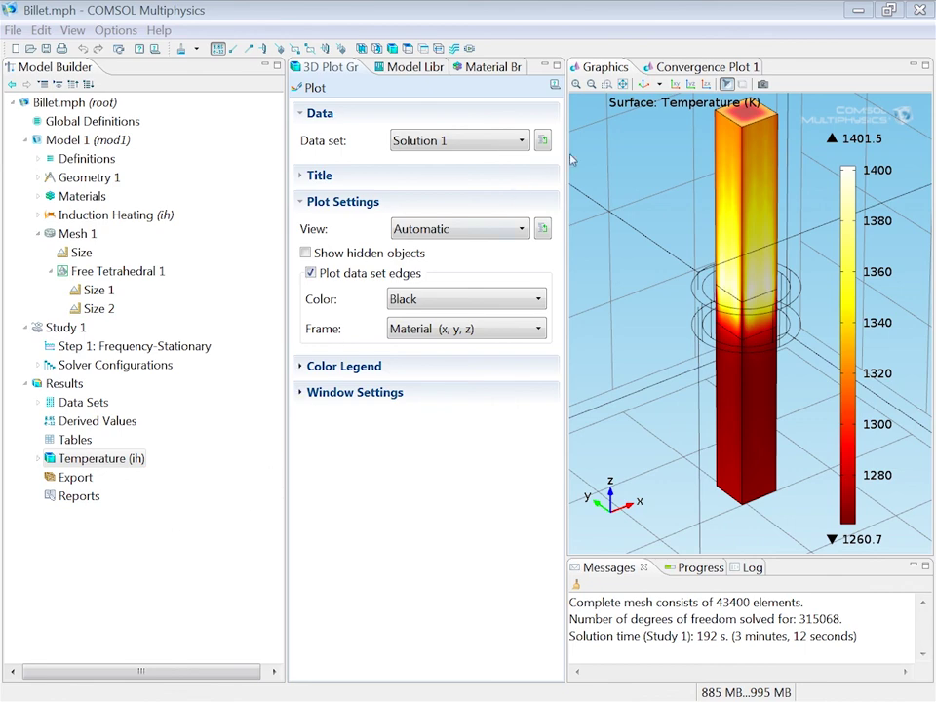
key("ctrl+m")
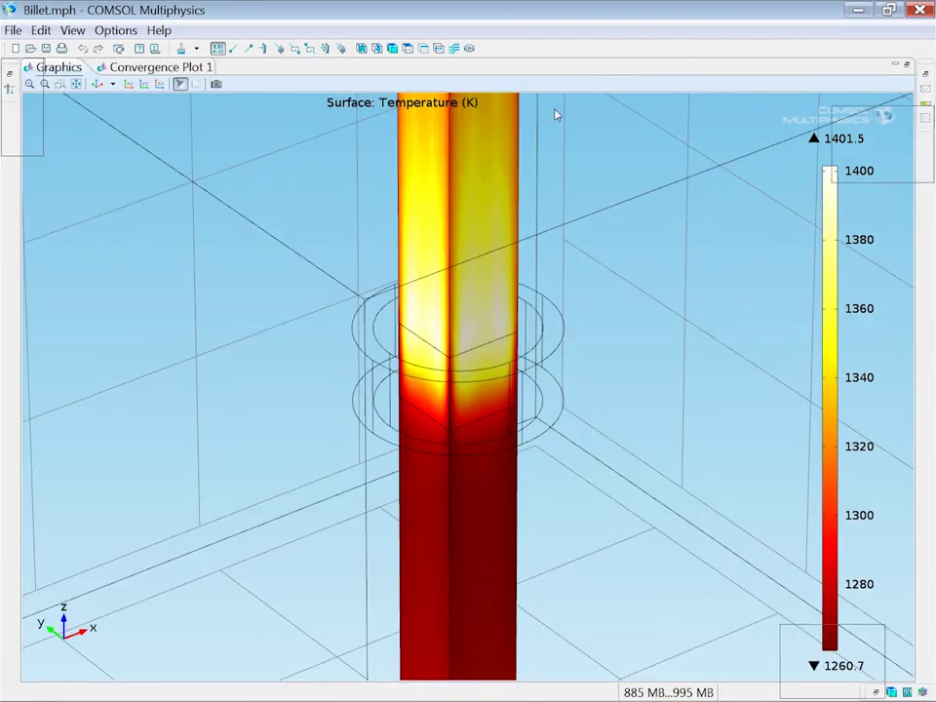
left_click(99, 85)
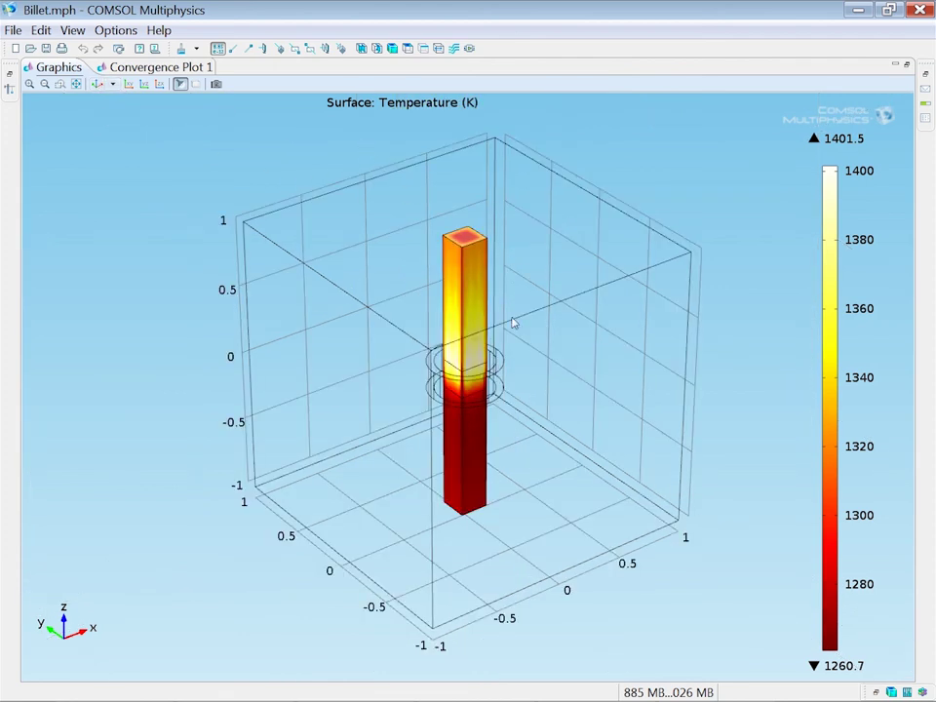